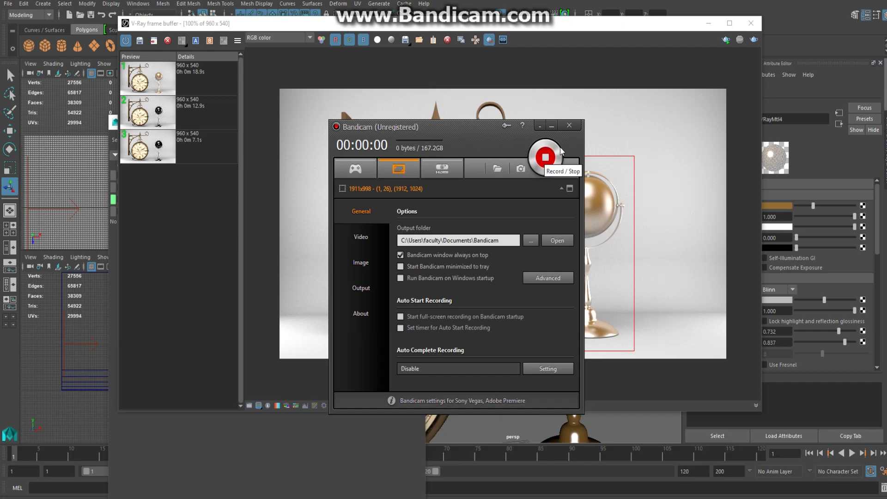
Move the V-Ray frame buffer aside, select the globe's glass sphere and open its material marking menu
click(550, 126)
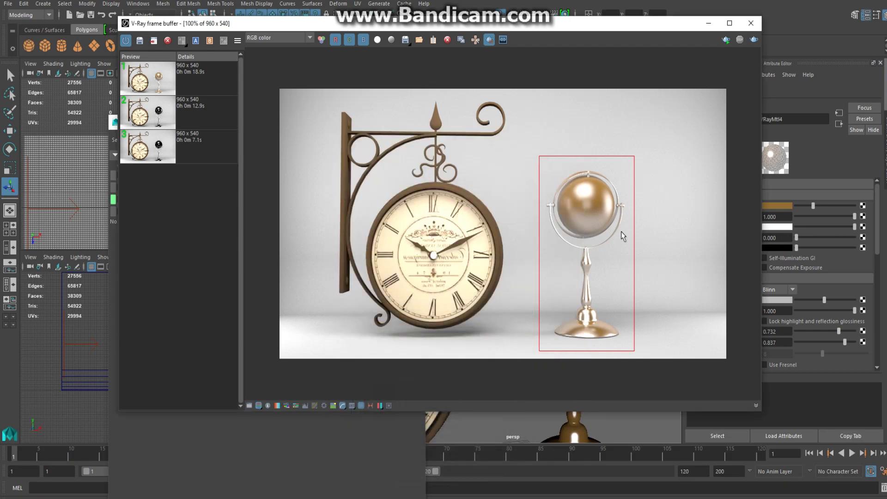
drag(670, 32, 471, 31)
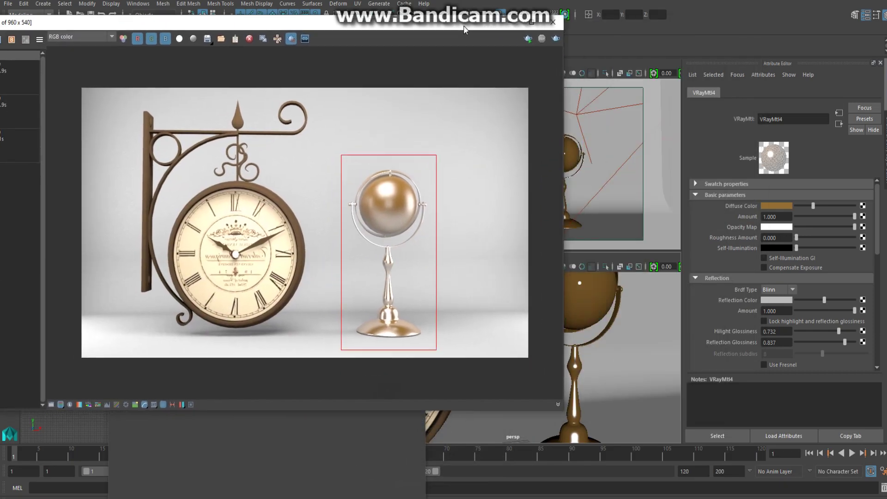
click(604, 312)
right_drag(592, 293, 592, 465)
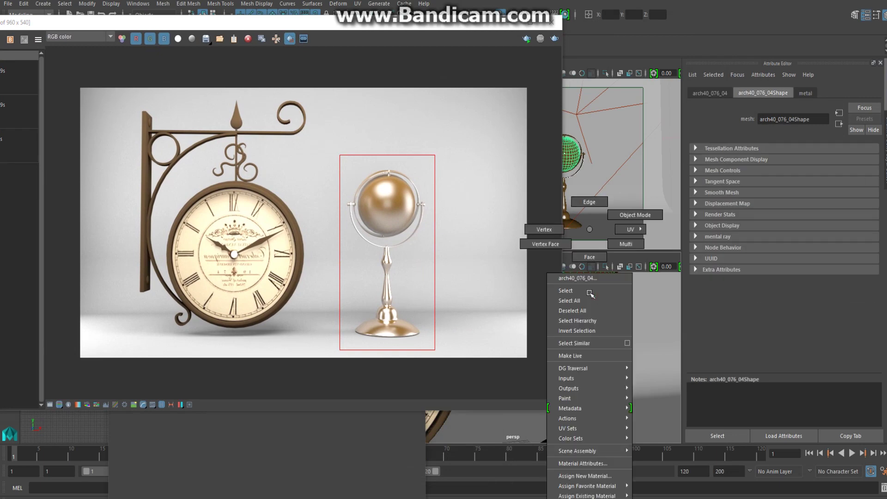
mouse_move(587, 486)
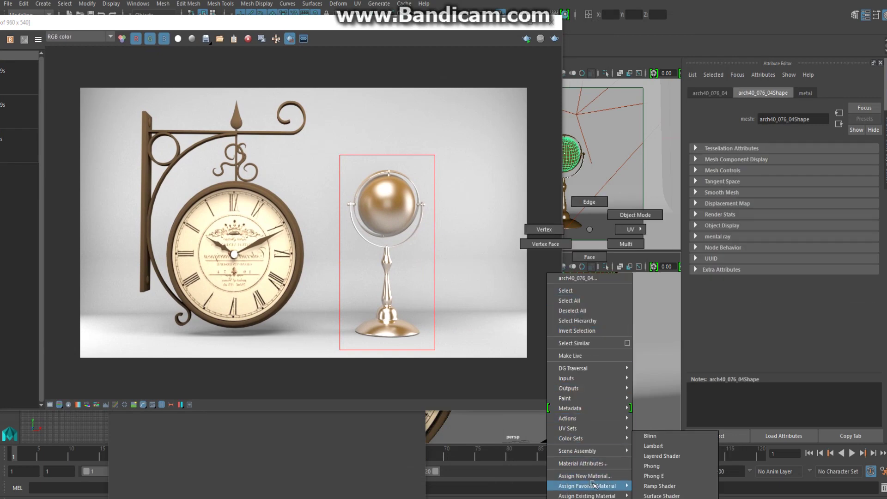
Assign a new VRay Mtl to the sphere and rename VRayMtl5 to glass_v
click(585, 476)
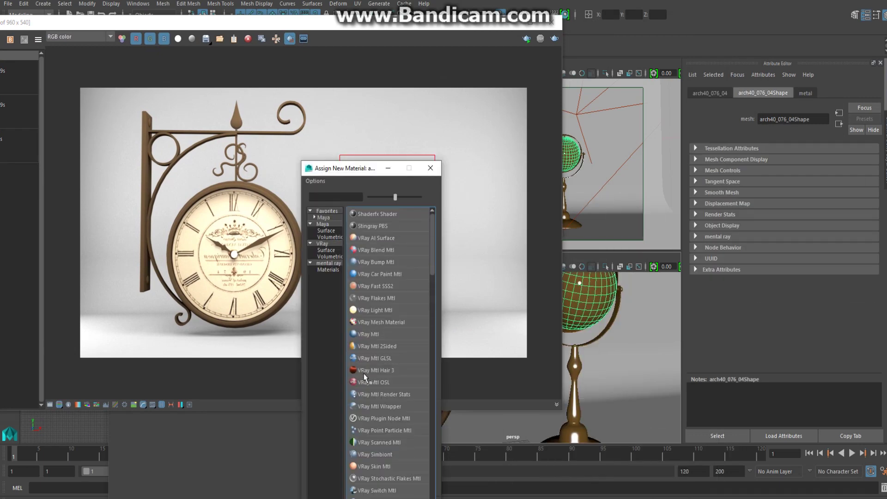
click(372, 333)
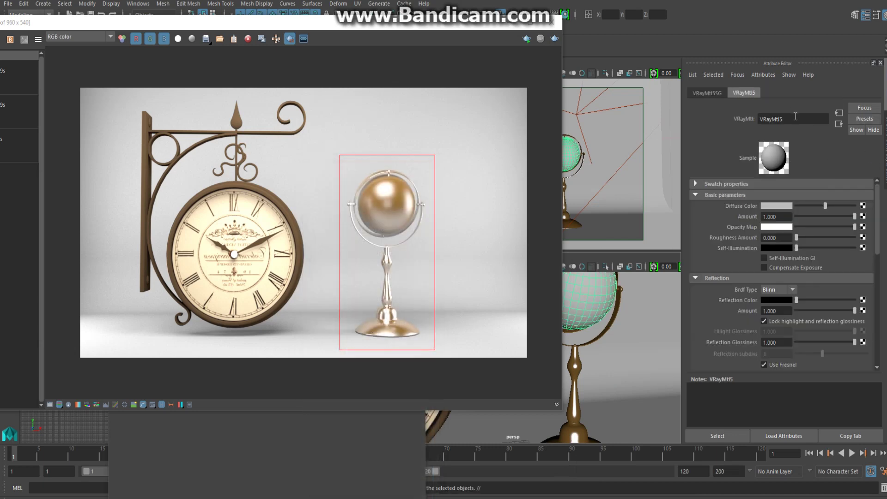
drag(795, 116, 693, 127)
text(glass_)
text(v)
key(Return)
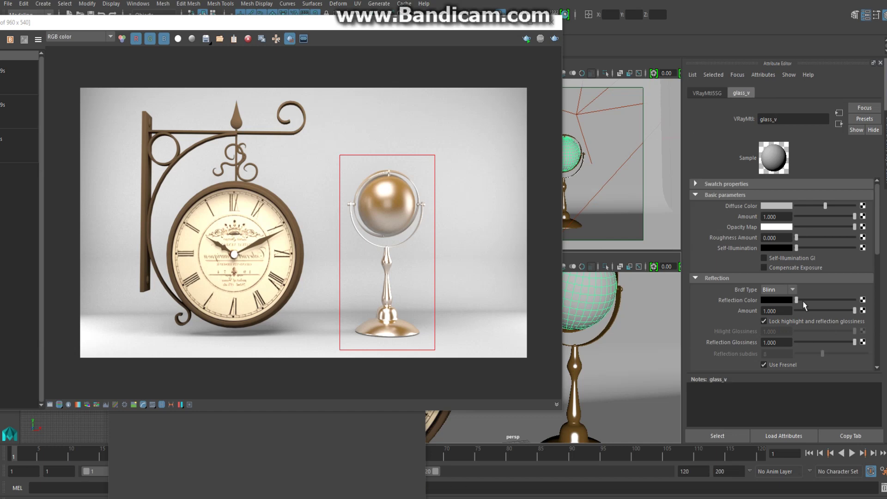
Raise the reflection colour and set the refraction colour to white for full transparency
drag(803, 301, 821, 300)
scroll(816, 333, down, 3)
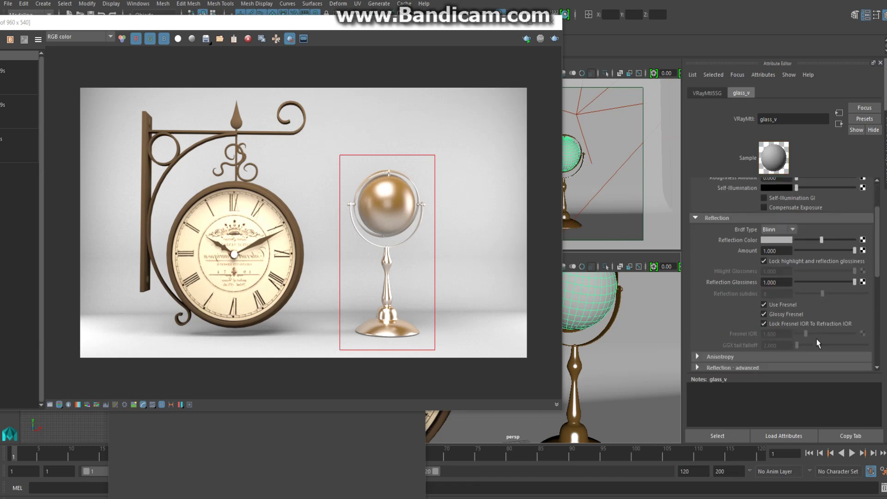
drag(806, 360, 855, 360)
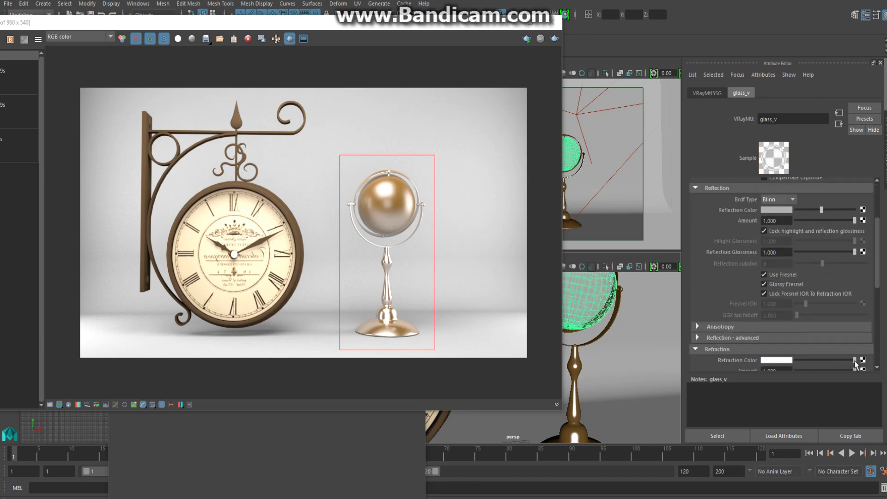
scroll(827, 351, down, 2)
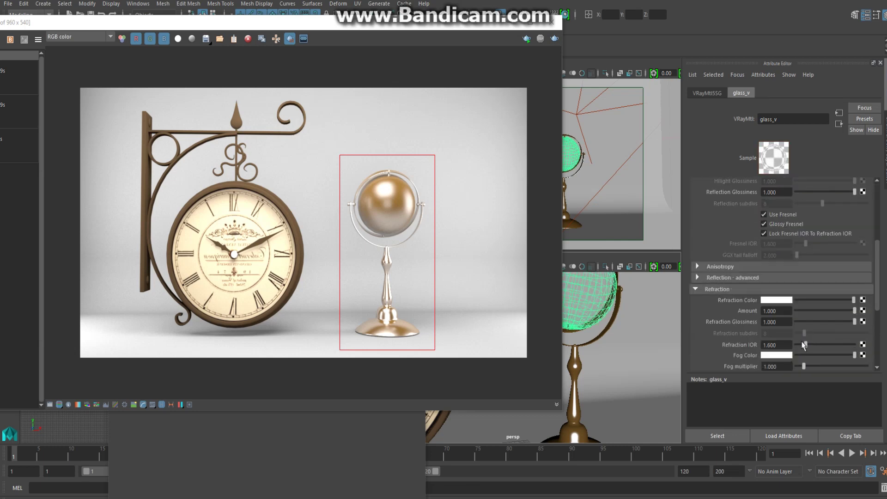
Set the glass_v fog colour to a bright, saturated blue
click(783, 355)
click(772, 331)
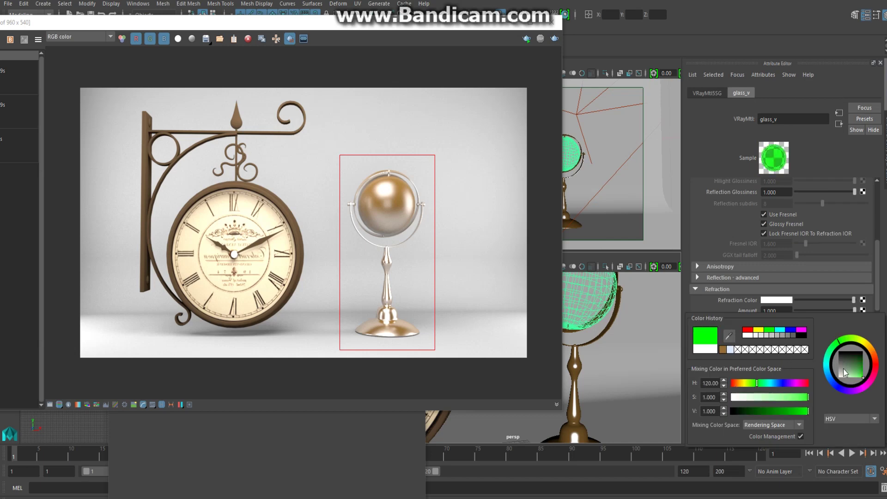
click(838, 385)
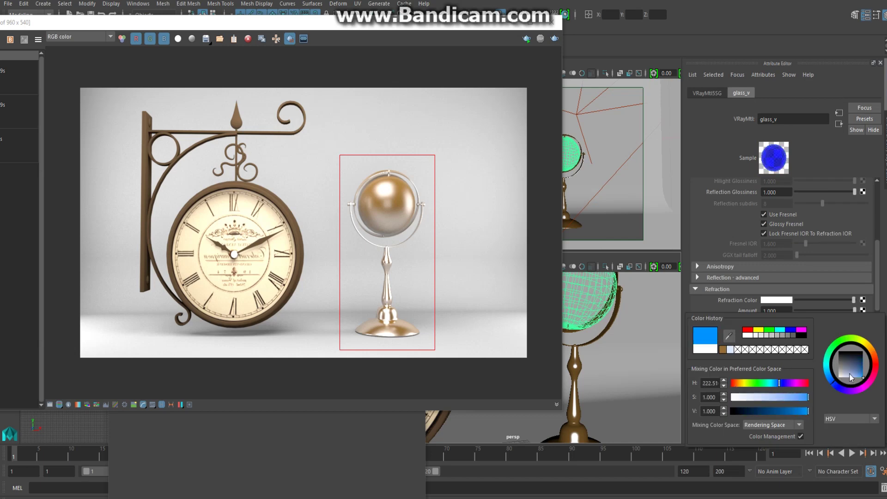
click(850, 373)
drag(850, 373, 861, 380)
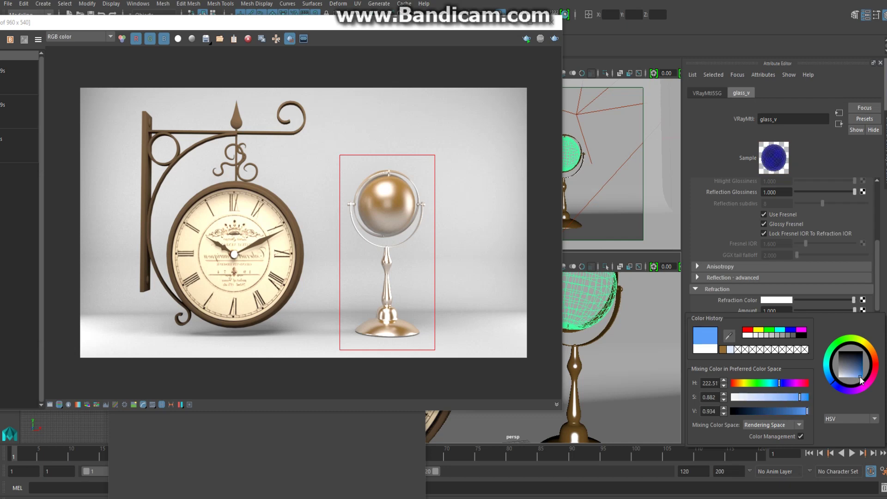
drag(789, 411, 813, 414)
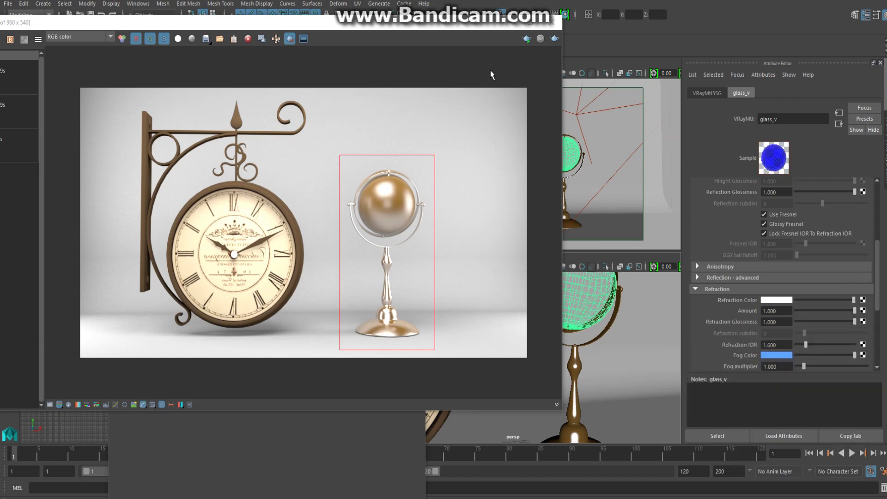
Render the scene and draw a render region tightly around the globe
click(555, 37)
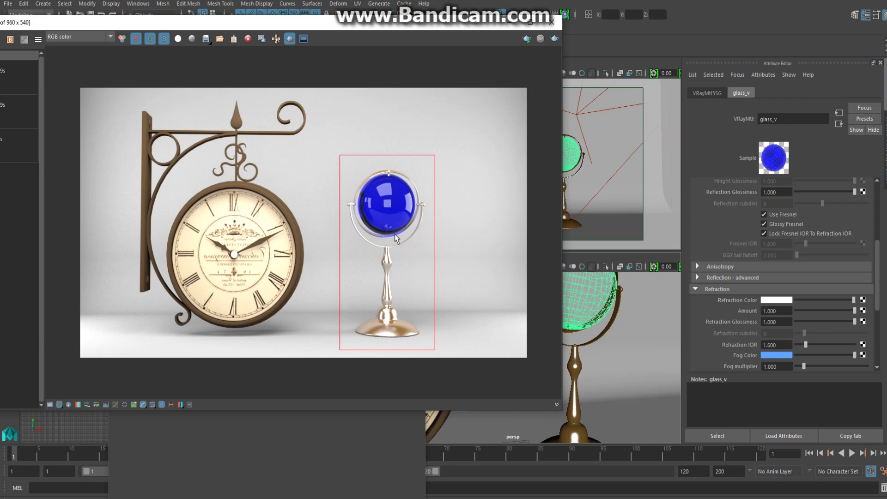
drag(339, 149, 442, 253)
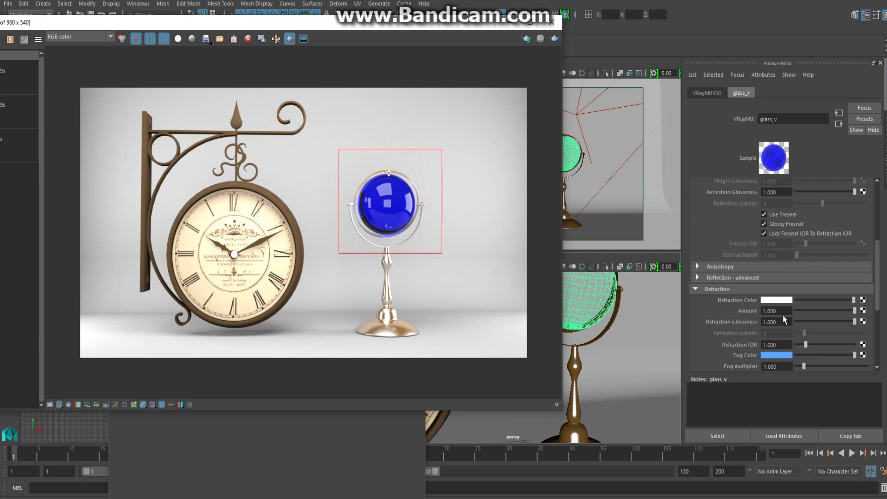
scroll(769, 324, down, 2)
Set the glass_v fog multiplier to 0.05
drag(790, 306, 687, 308)
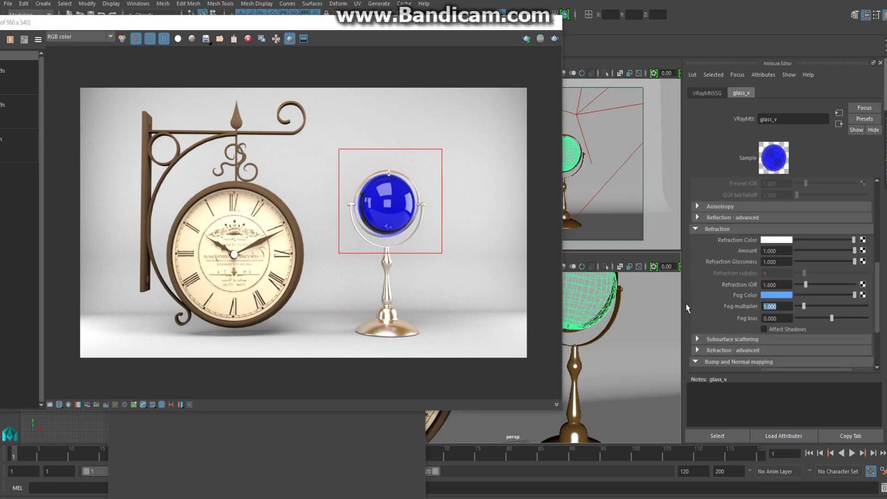
text(0.05)
key(Return)
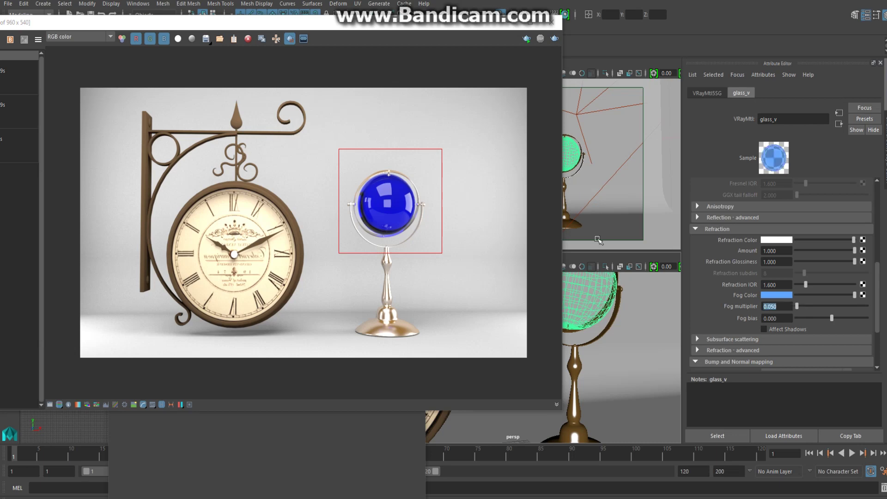
Re-render the globe region to preview the lighter blue glass at fog multiplier 0.05
click(554, 39)
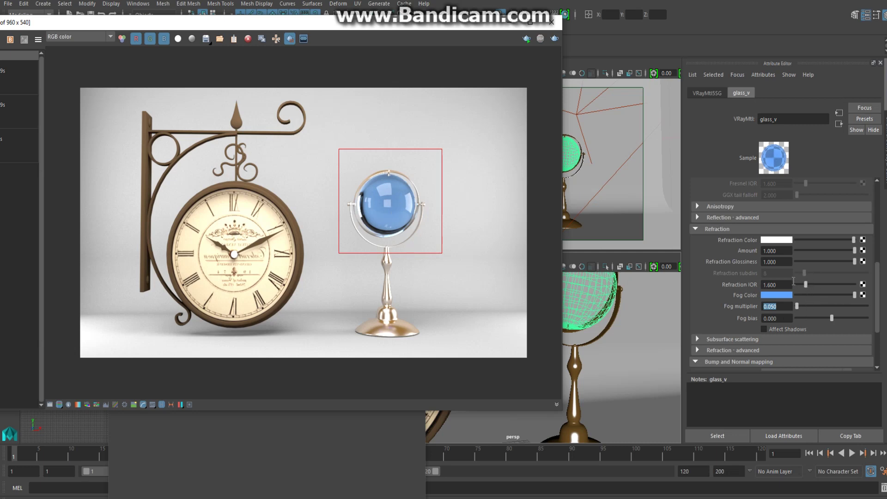
scroll(793, 281, down, 3)
Lower refraction amount to 0.797 and glossiness to 0.756, and set refraction IOR to 1.333
drag(302, 23, 466, 28)
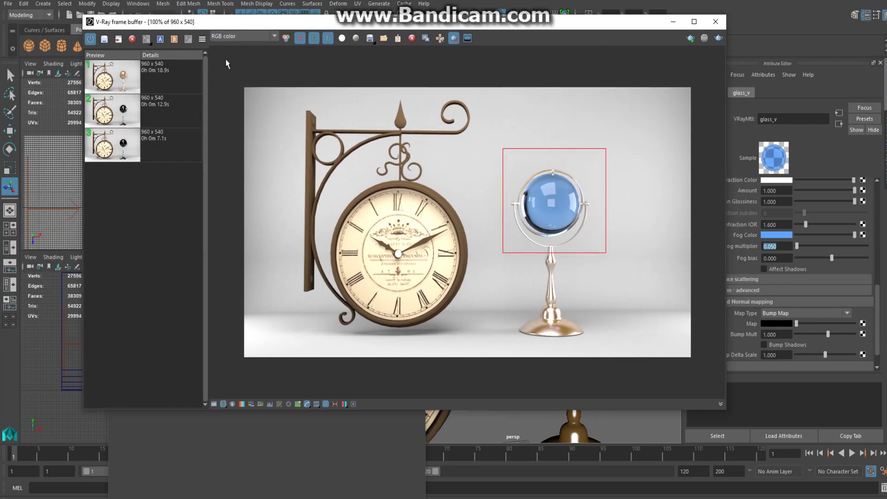
drag(324, 22, 229, 20)
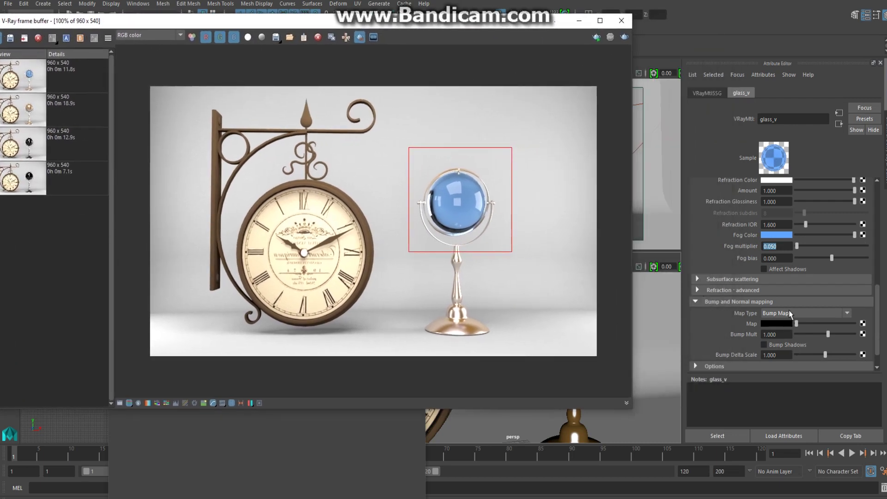
scroll(791, 296, up, 2)
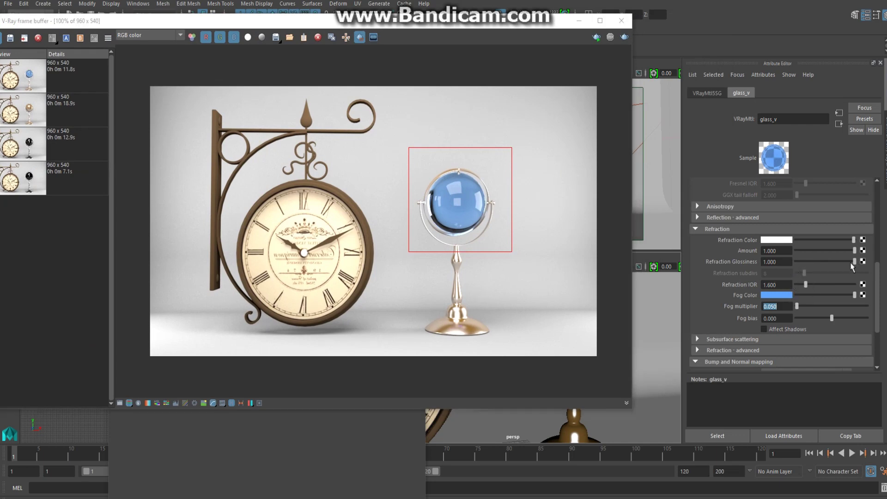
mouse_move(854, 262)
mouse_down()
mouse_move(843, 250)
mouse_move(840, 262)
mouse_up()
drag(781, 285, 738, 286)
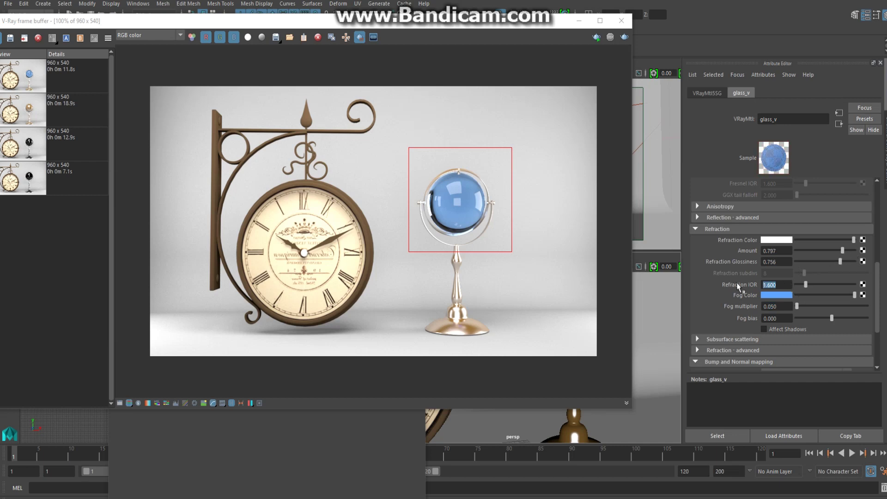
text(1.333)
key(Return)
Render, drop refraction amount to 0.650 and glossiness to 0.366, then re-render the frosted globe
click(626, 40)
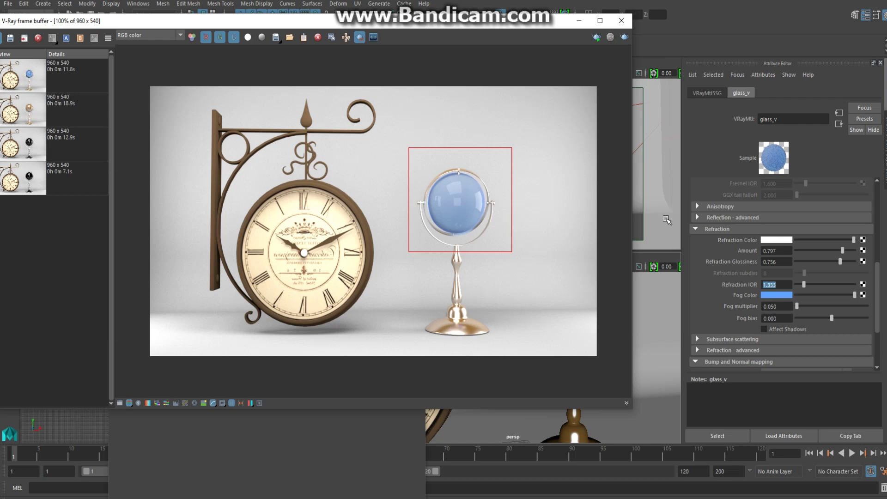
mouse_move(841, 263)
mouse_down()
mouse_move(817, 262)
mouse_move(832, 254)
mouse_up()
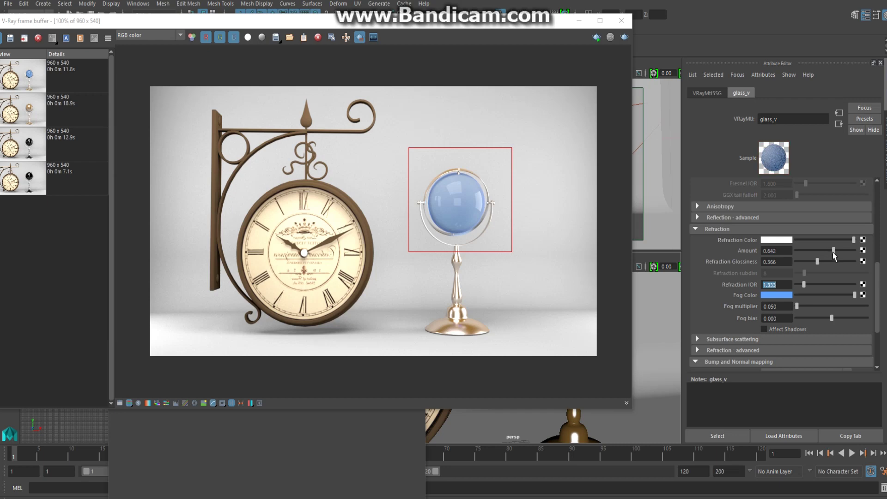
click(626, 36)
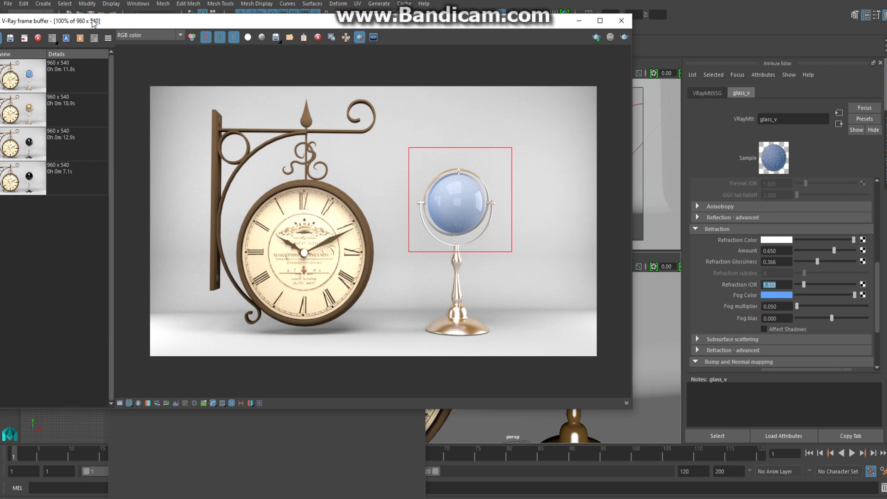
Compare the previous and current globe renders with an A/B split across the globe
drag(70, 21, 103, 16)
click(57, 34)
click(95, 107)
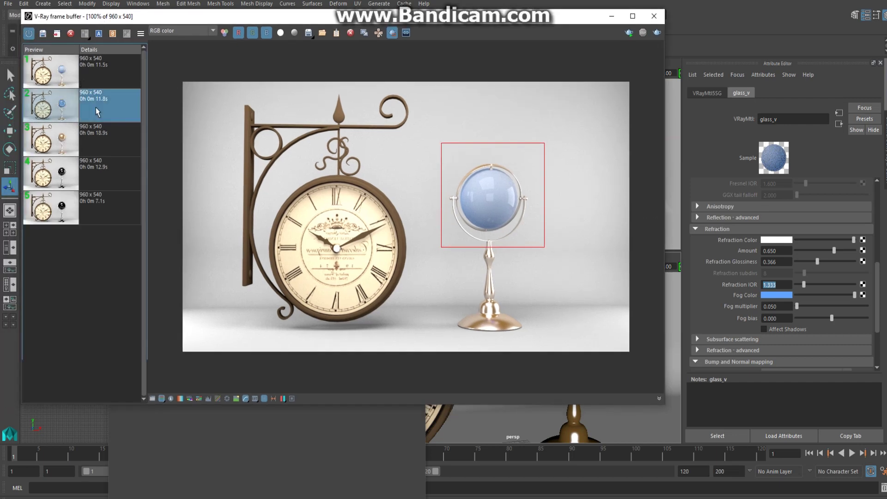
click(112, 35)
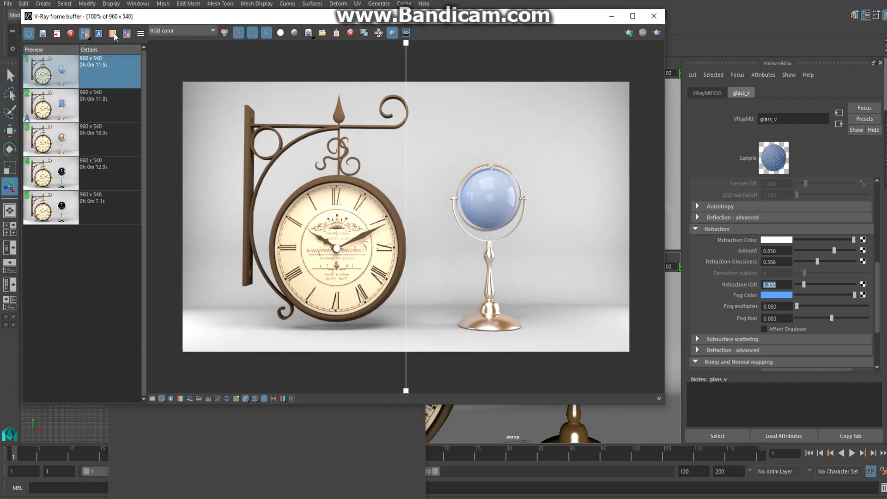
mouse_move(405, 43)
mouse_down()
mouse_move(494, 43)
mouse_move(439, 60)
mouse_up()
Set glass_v refraction amount and refraction glossiness both to 1.000
scroll(825, 273, up, 2)
scroll(824, 275, up, 2)
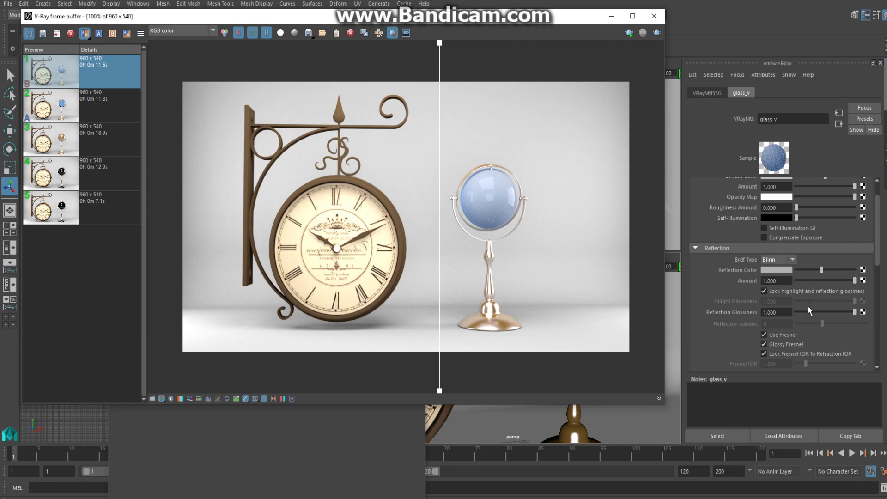
scroll(809, 306, down, 2)
scroll(812, 303, down, 1)
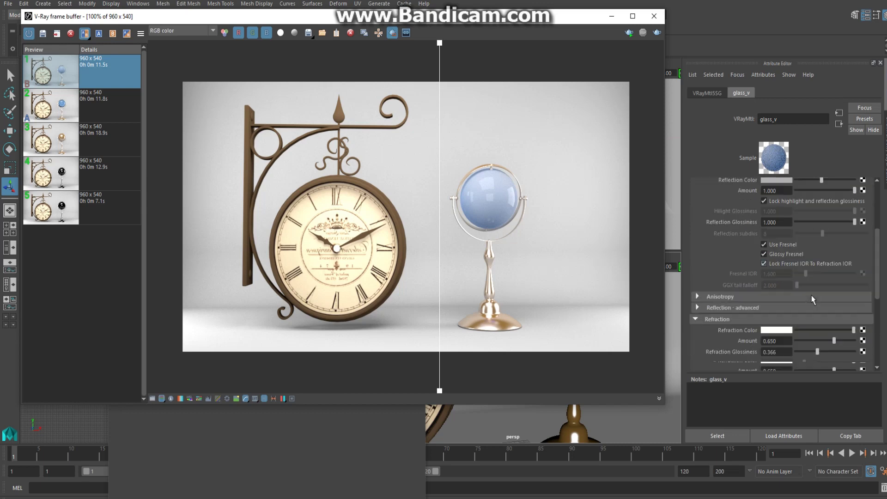
scroll(814, 304, down, 1)
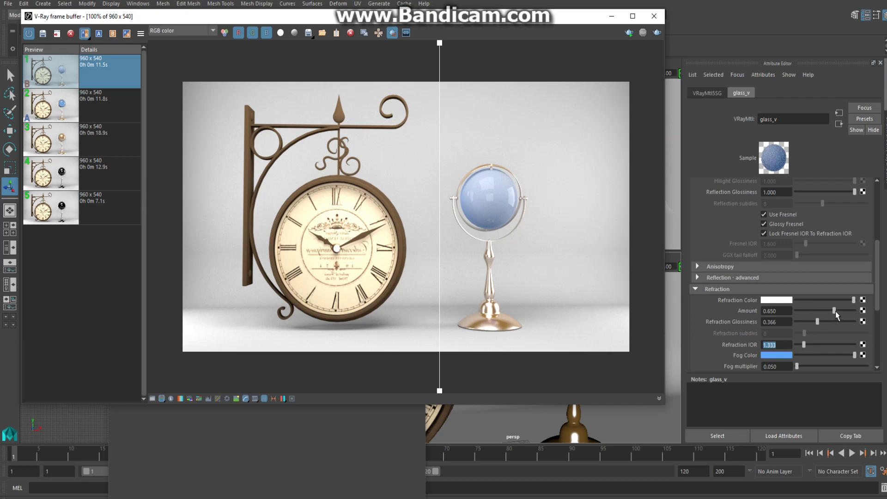
drag(835, 312, 856, 315)
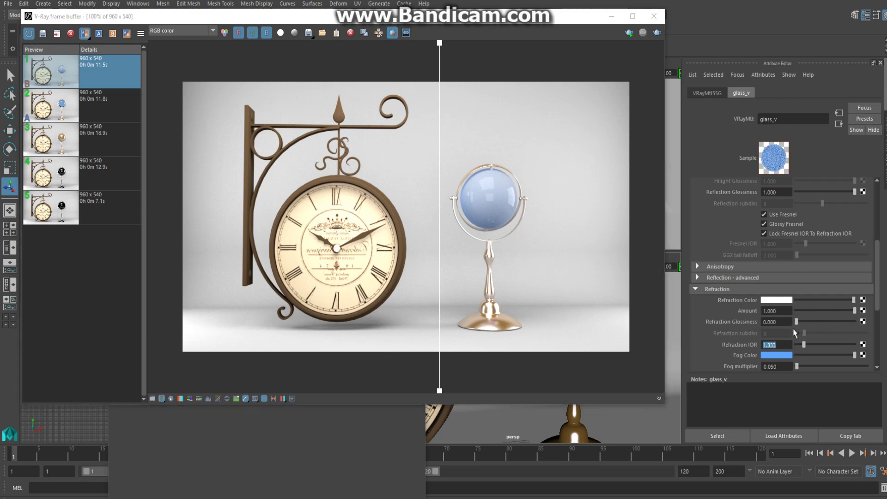
drag(818, 322, 858, 325)
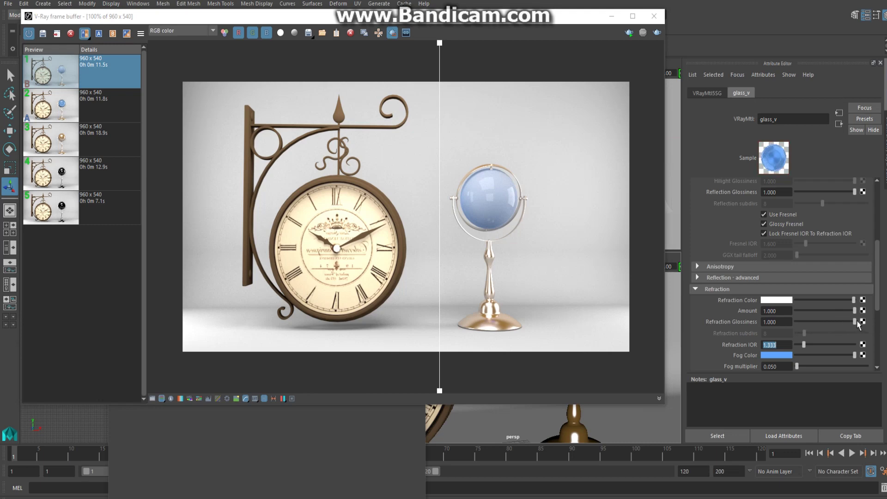
scroll(855, 333, down, 1)
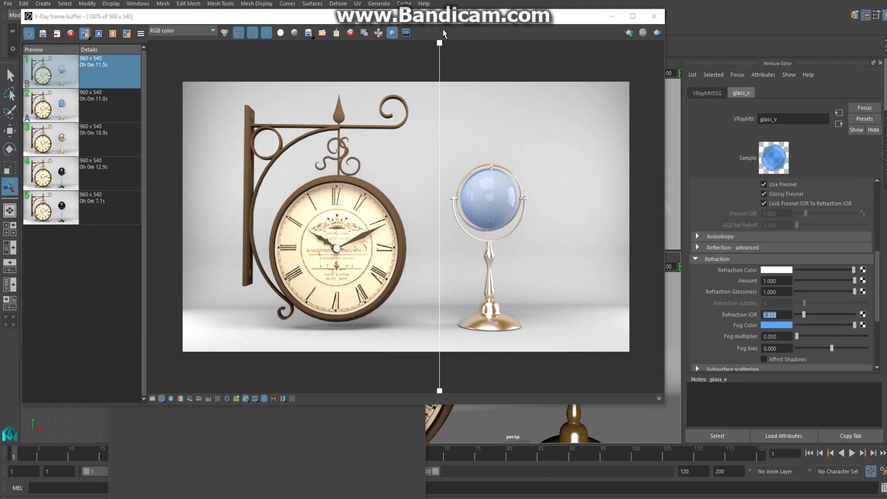
Re-render the globe region, close the frame buffer, and open the stand's VRayMtl4 material attributes
click(656, 34)
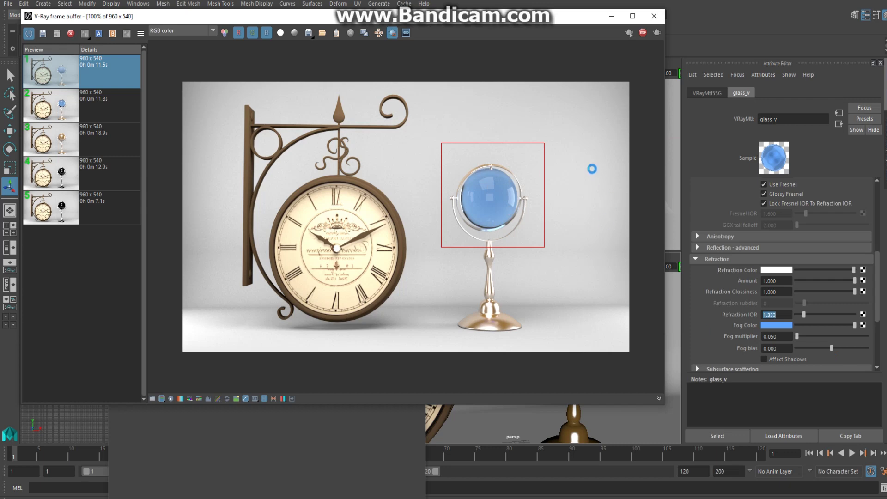
click(612, 16)
click(578, 372)
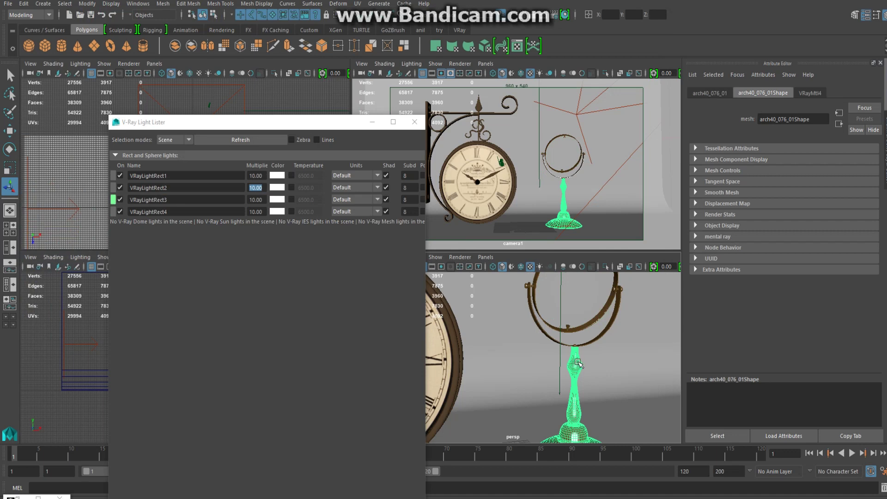
right_click(581, 366)
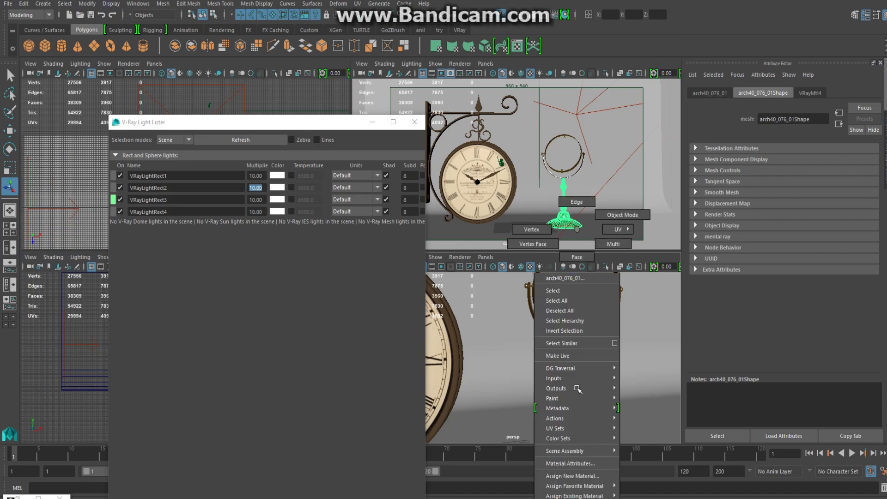
click(581, 464)
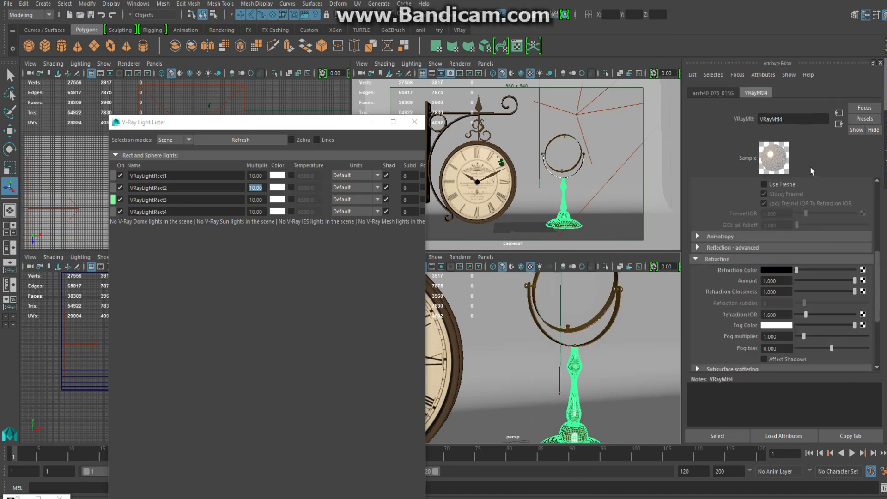
scroll(818, 194, up, 3)
scroll(825, 203, up, 3)
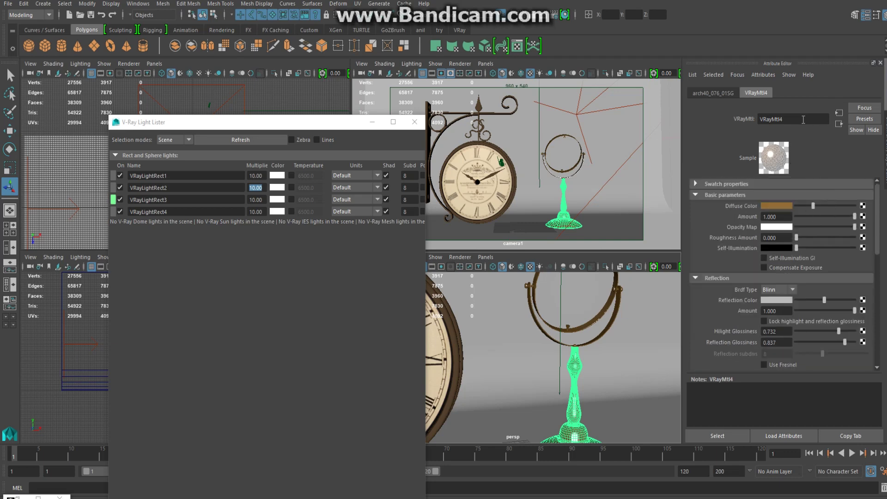
click(606, 333)
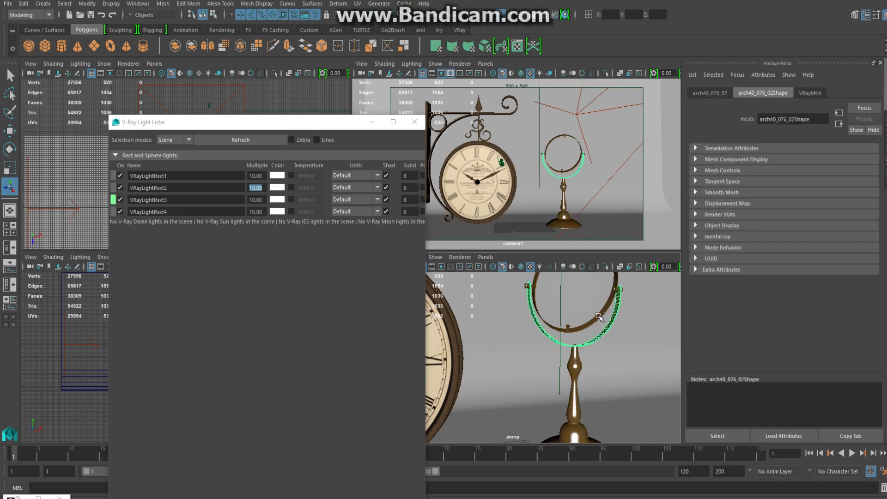
Cycle selection between globe, stand and ring, then hide the glass sphere with Ctrl+H
click(599, 317)
click(578, 368)
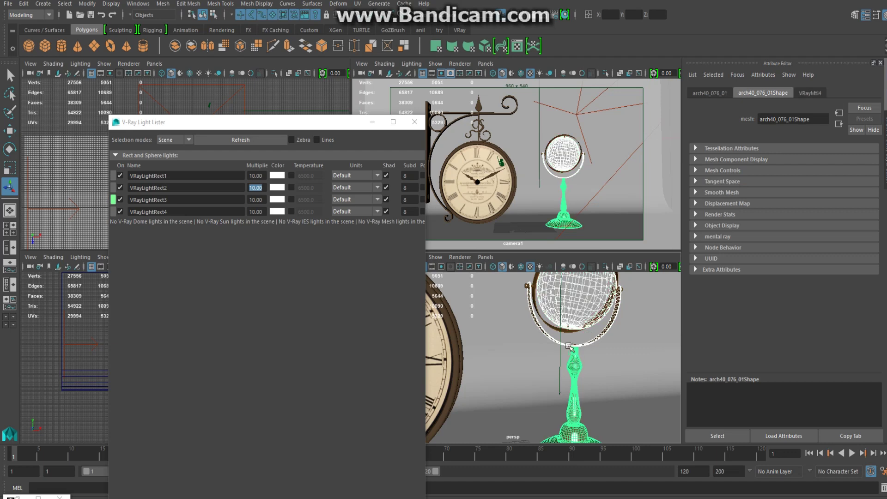
click(555, 330)
shift+click(575, 365)
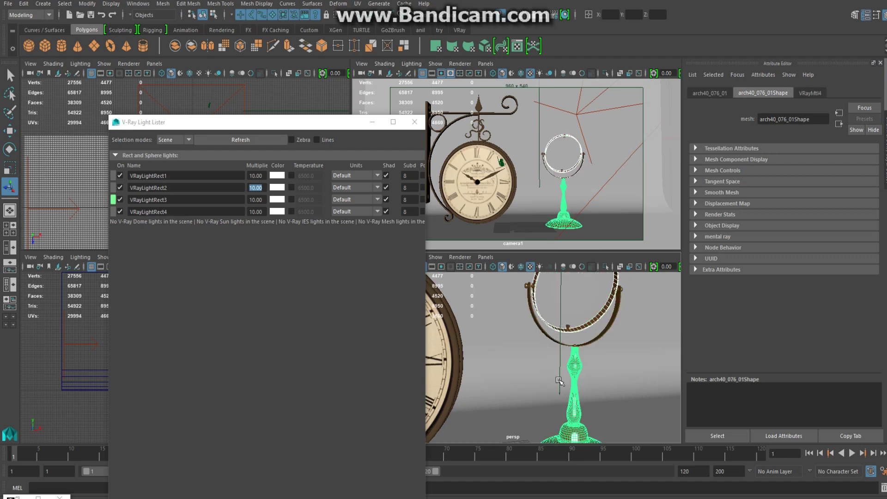
click(577, 365)
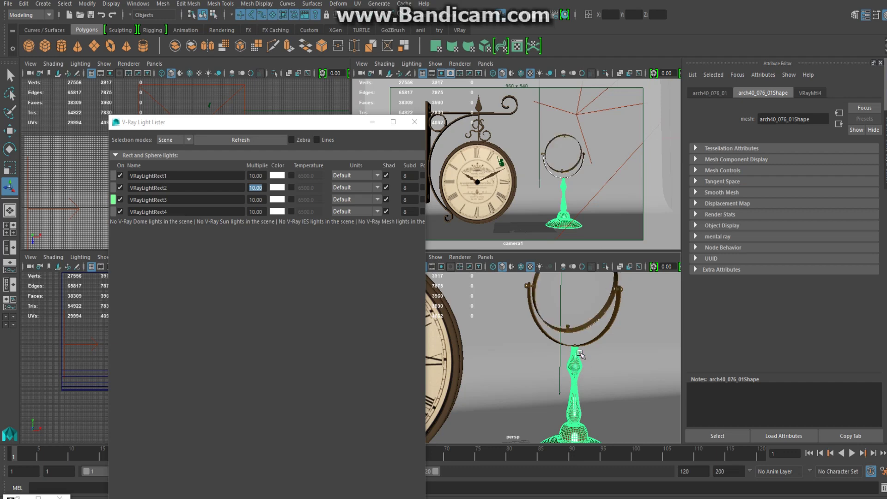
click(583, 346)
click(573, 329)
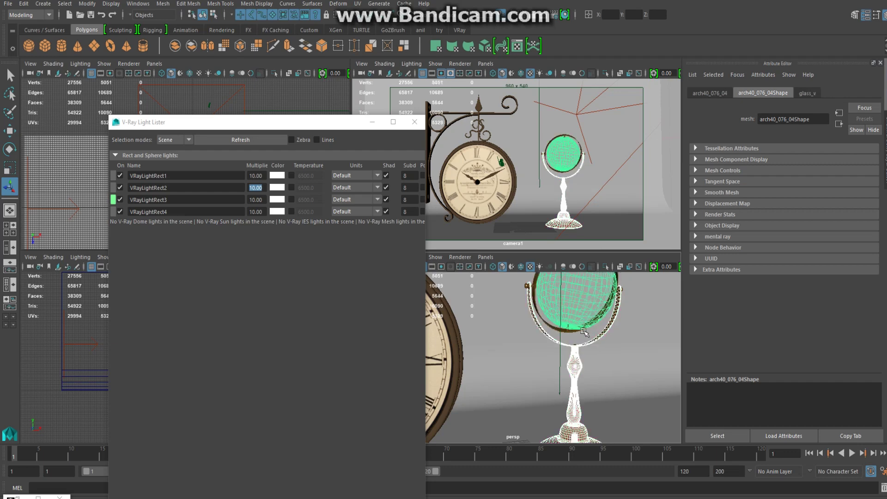
key(ctrl+h)
Select and frame the ring arch40_076_03, mirror frame and outer ring arch40_076_11 in turn
click(548, 324)
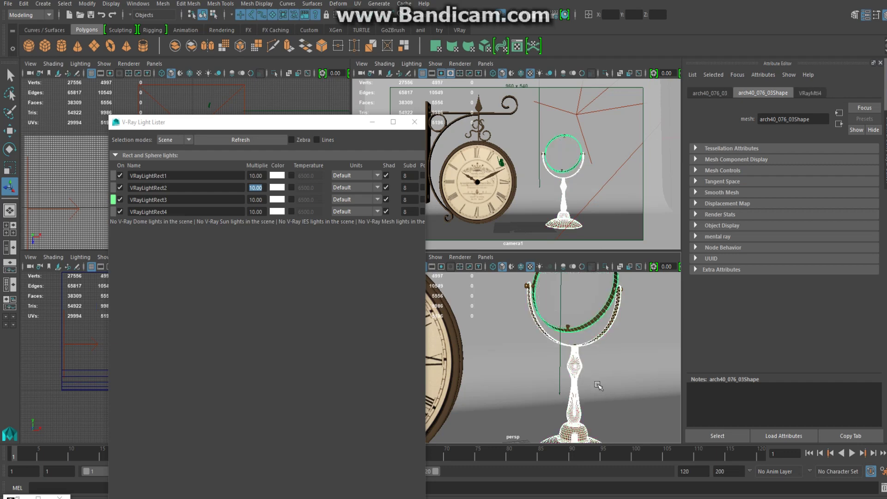
click(529, 288)
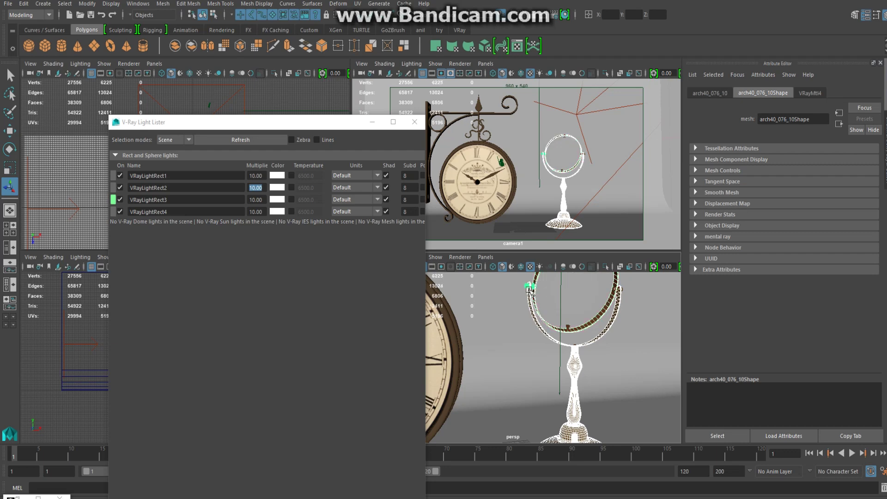
key(f)
click(611, 330)
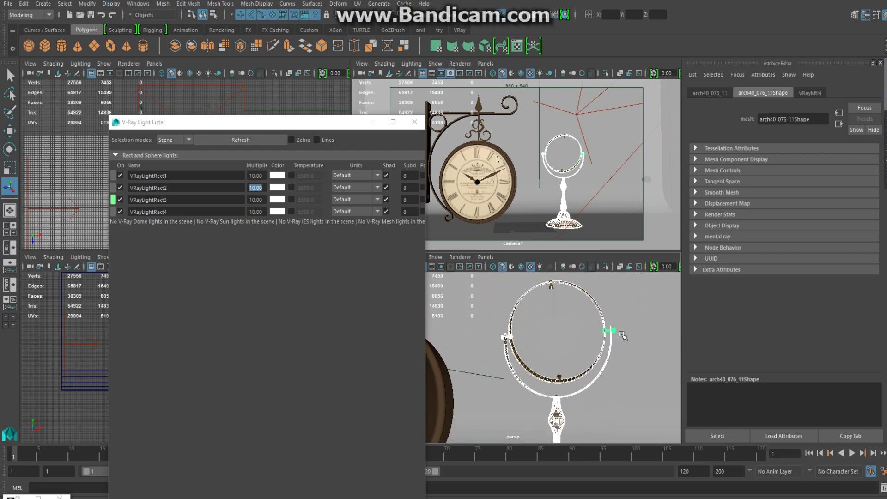
key(f)
scroll(597, 350, up, 2)
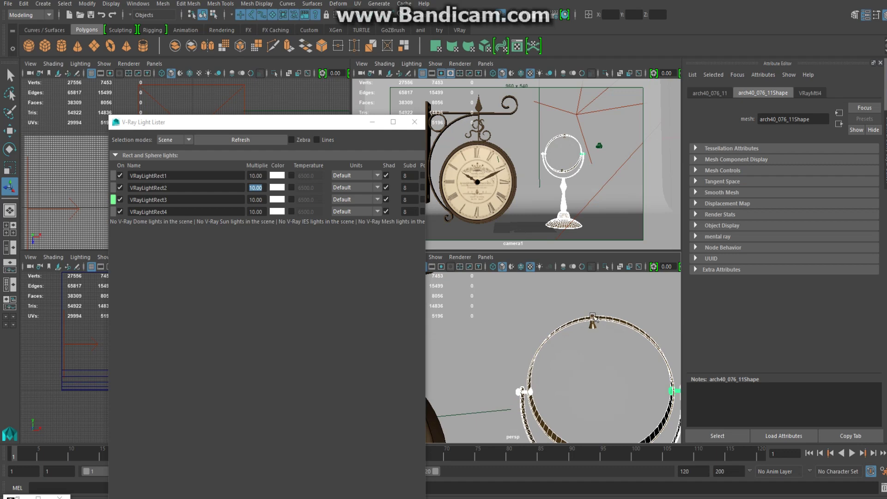
click(595, 318)
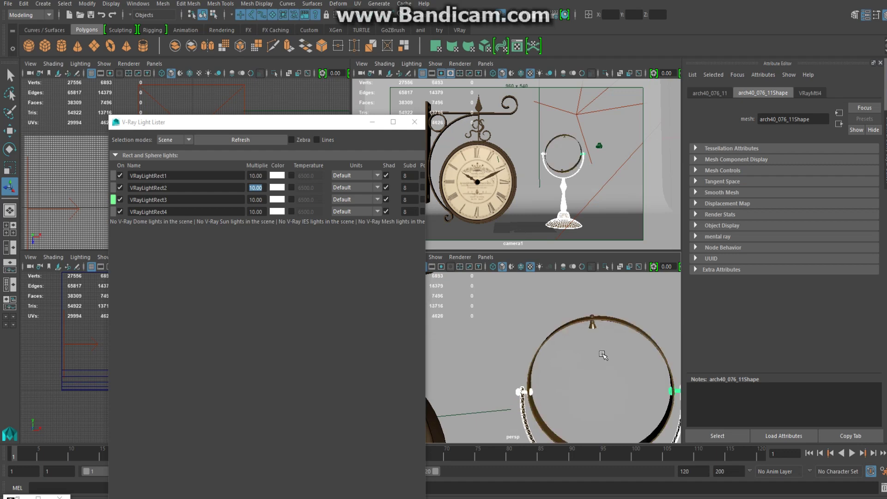
click(596, 319)
key(f)
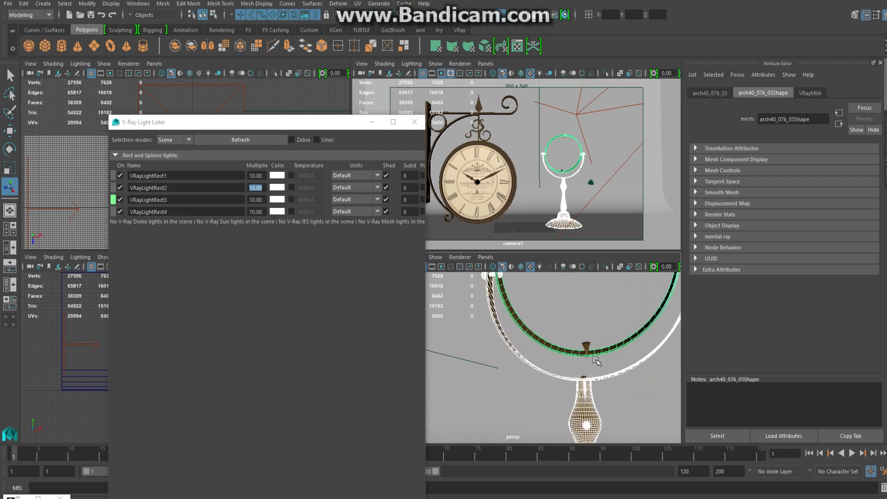
Select the mirror stand arch40_076_05, frame it, and orbit in close around the stand
click(596, 359)
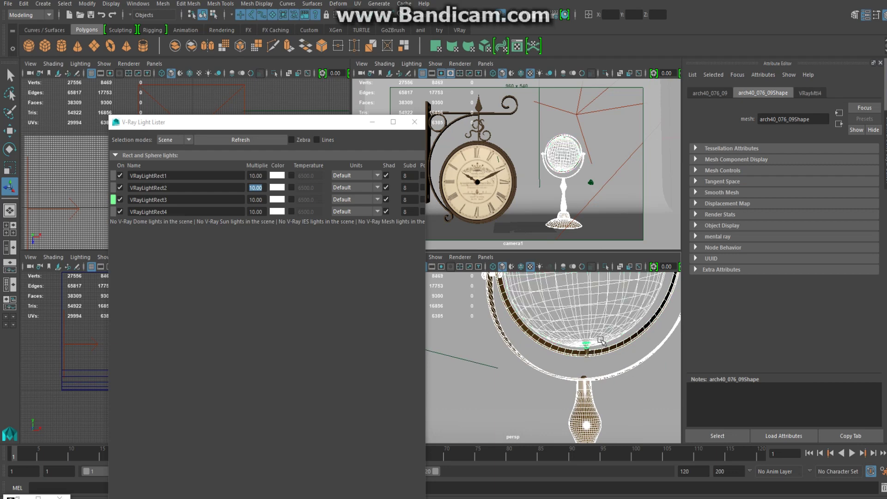
click(601, 341)
key(f)
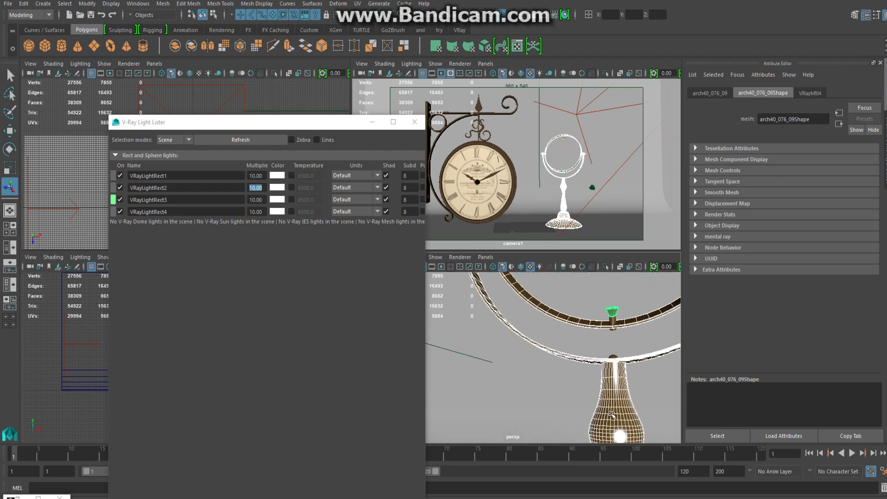
click(616, 323)
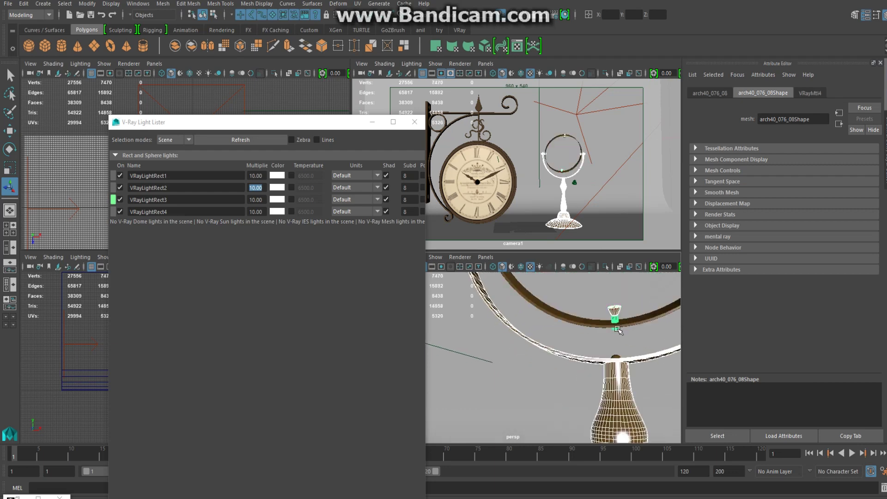
click(628, 323)
click(616, 355)
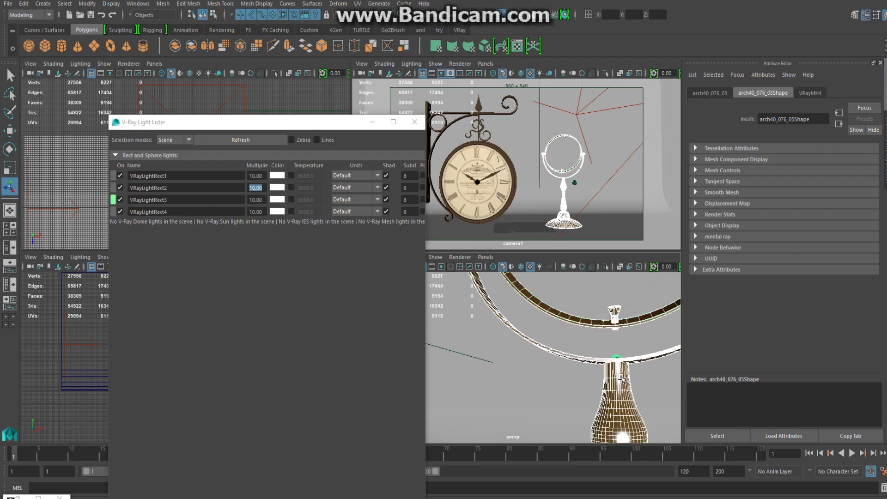
key(f)
alt+drag(577, 317, 571, 358)
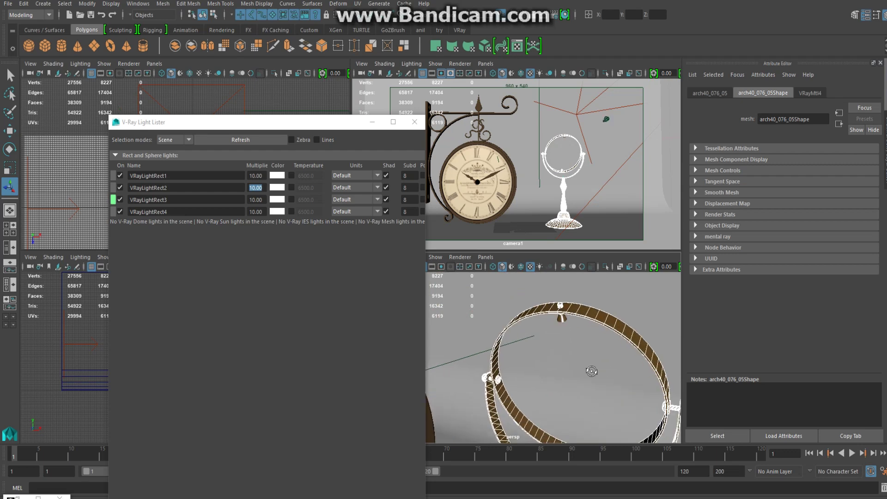
mouse_move(571, 359)
alt+mouse_down()
mouse_move(591, 380)
mouse_move(575, 365)
alt+mouse_up()
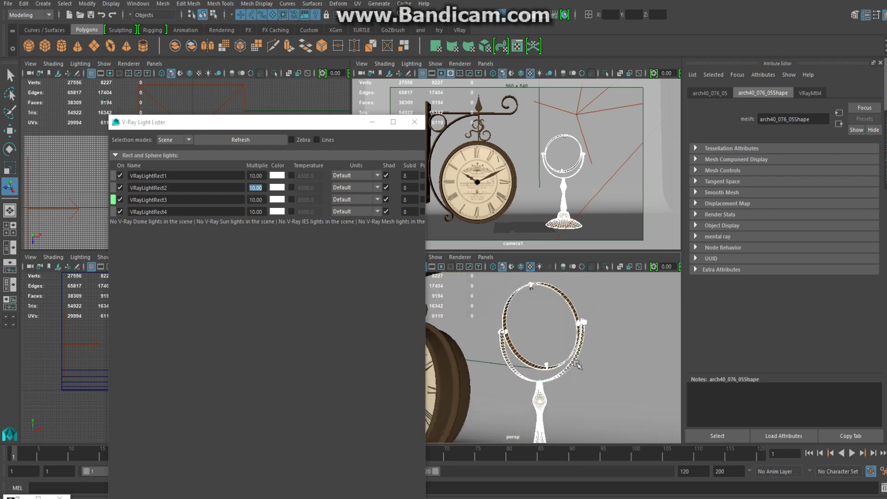
shift+right_drag(572, 285, 568, 454)
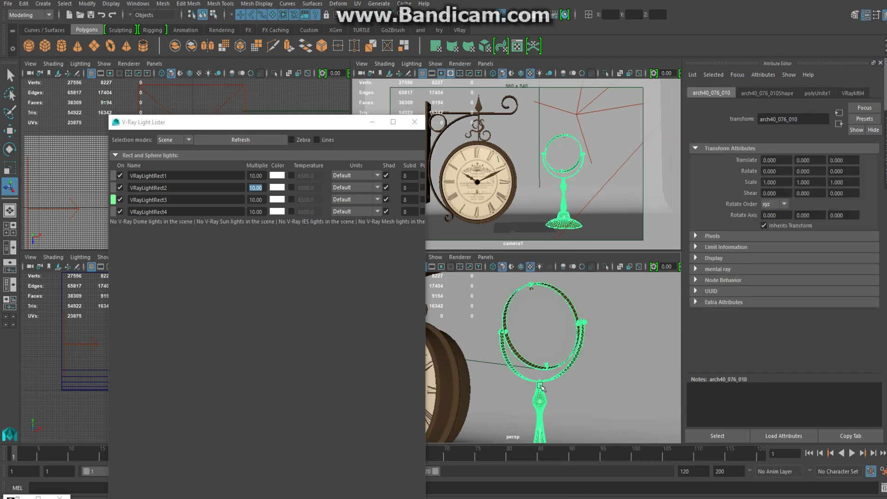
Assign the existing glass material to the combined globe stand
right_drag(543, 388, 546, 495)
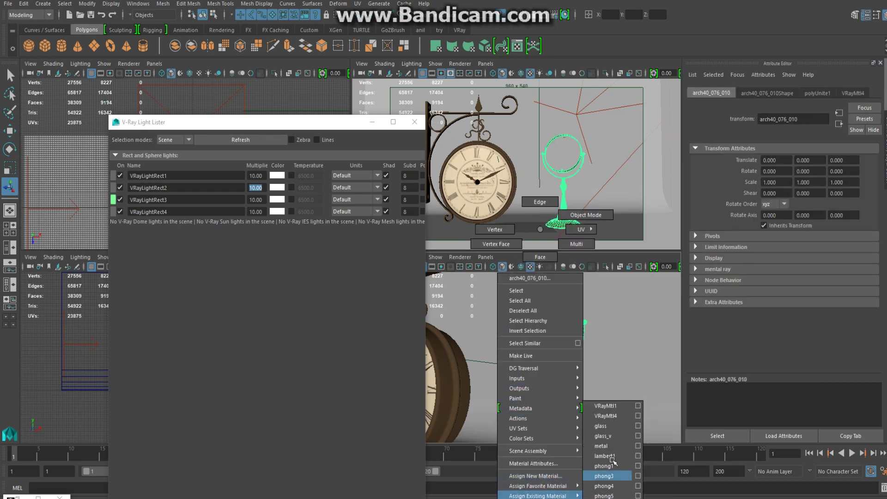
right_drag(612, 460, 601, 426)
click(607, 195)
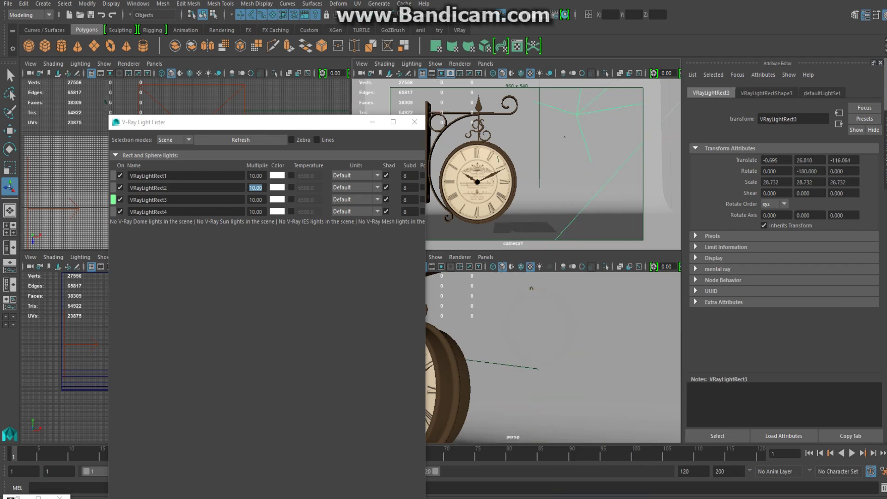
Extend the V-Ray render region over the whole stand, render it, then minimize the frame buffer
click(38, 497)
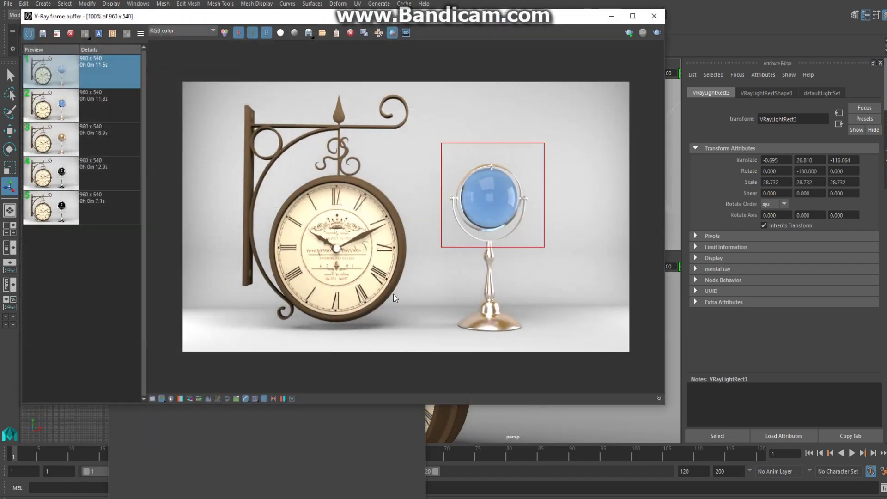
mouse_move(544, 247)
mouse_down()
mouse_move(533, 338)
mouse_move(549, 339)
mouse_up()
click(658, 33)
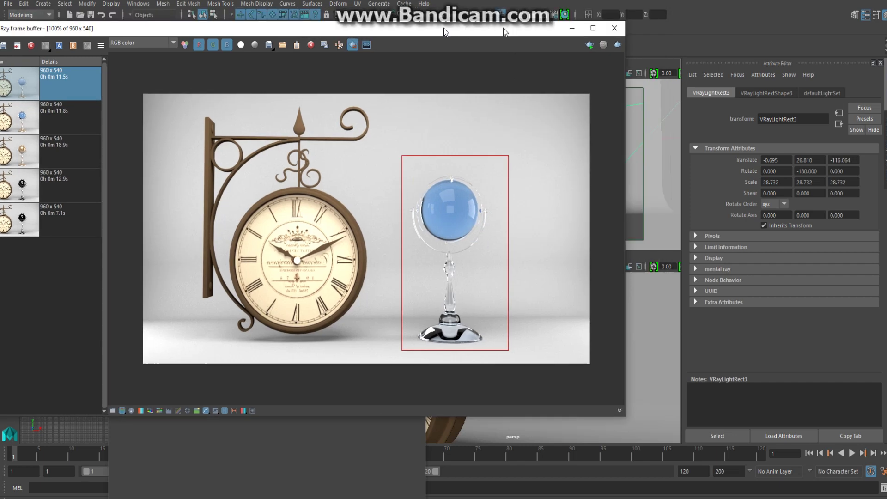
drag(546, 21, 378, 23)
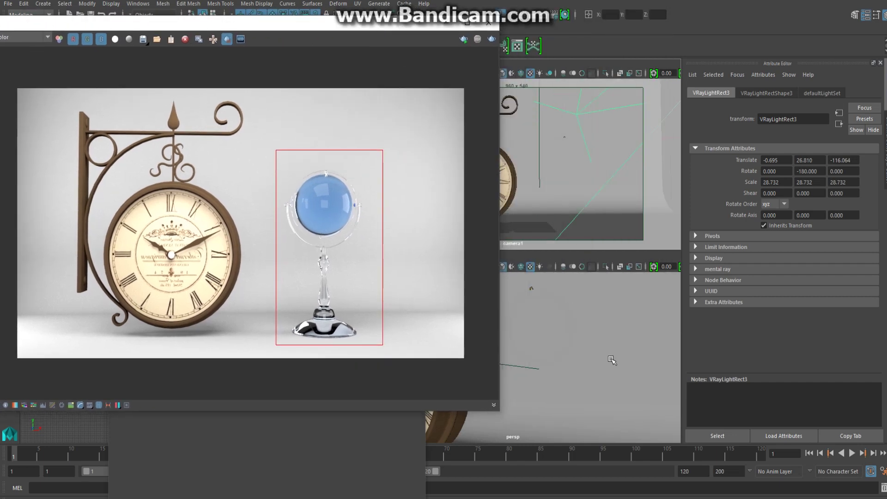
click(447, 26)
Open the stand's glass material and set its Refraction fog bias to -1.268
alt+middle_drag(570, 415, 572, 372)
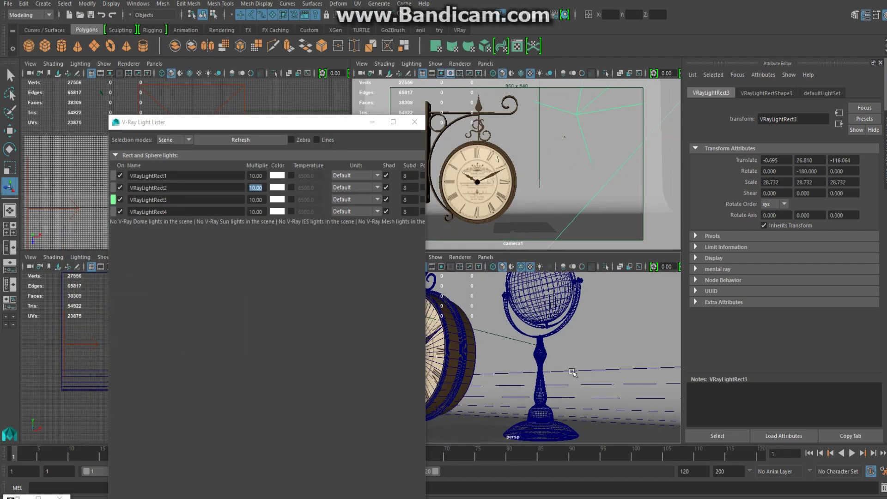
click(550, 359)
right_click(553, 358)
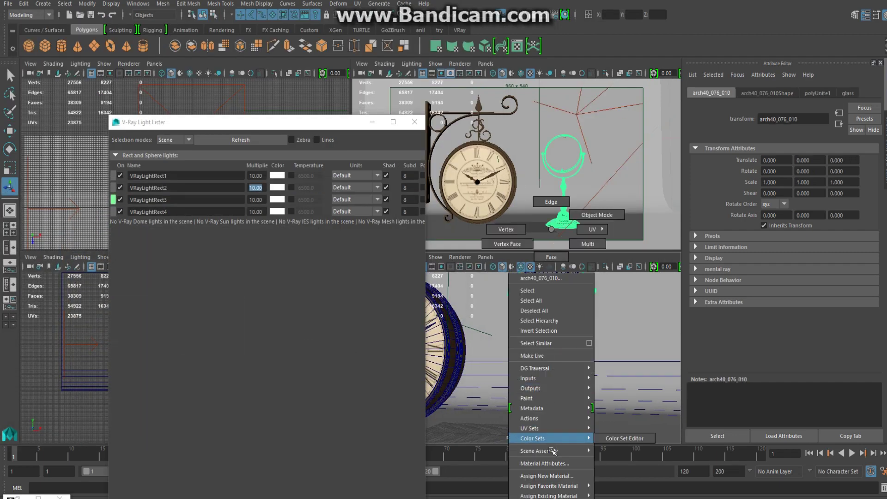
click(545, 463)
scroll(843, 294, down, 3)
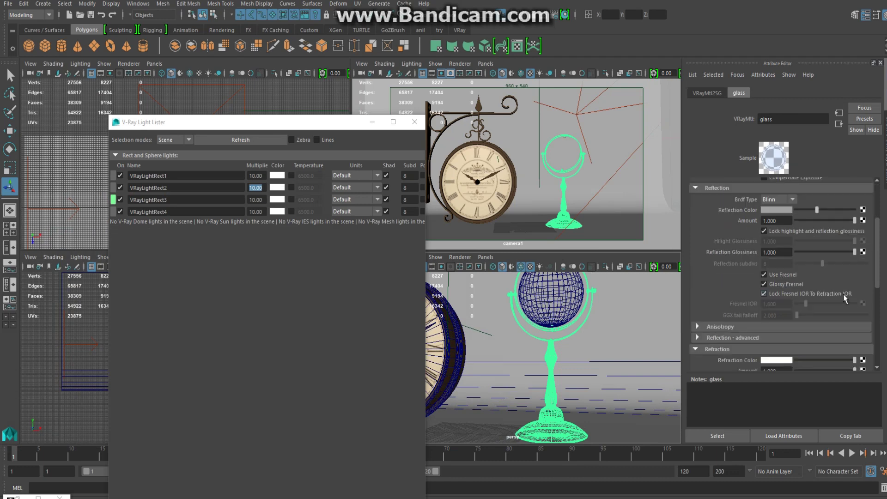
scroll(822, 285, down, 2)
scroll(821, 285, down, 3)
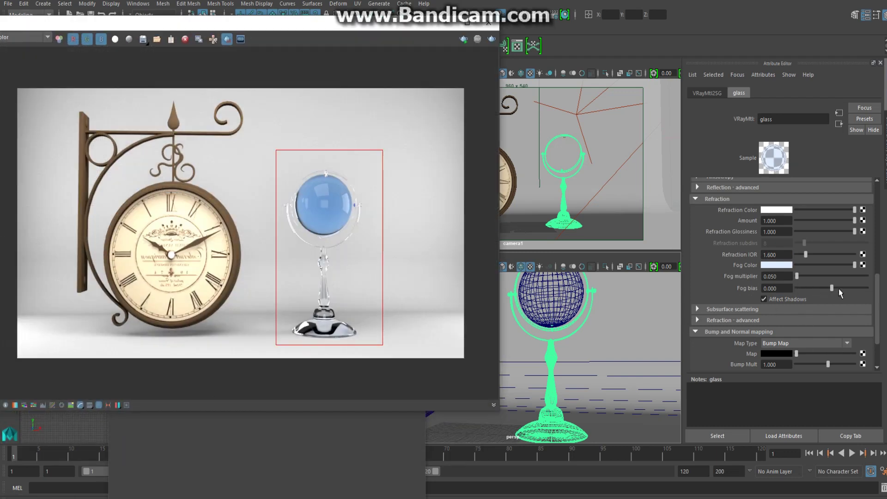
drag(835, 291, 817, 293)
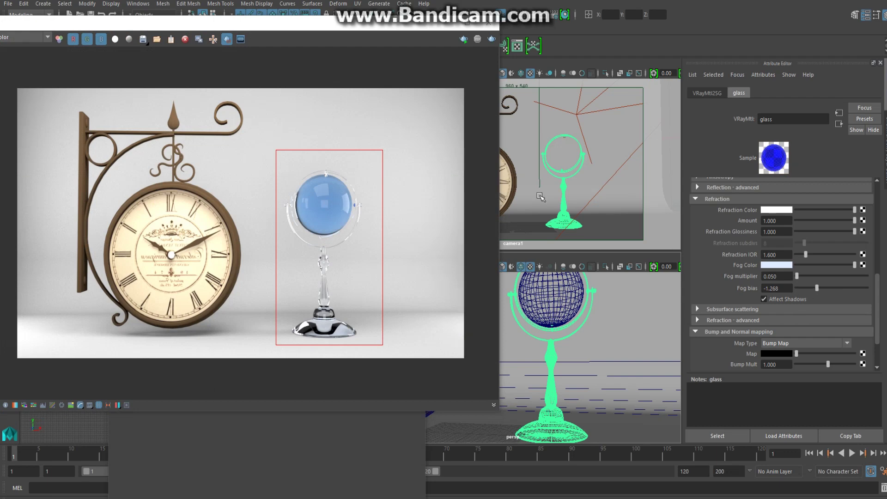
Re-render the stand region to preview the glass tinted blue at fog bias -1.268
click(493, 40)
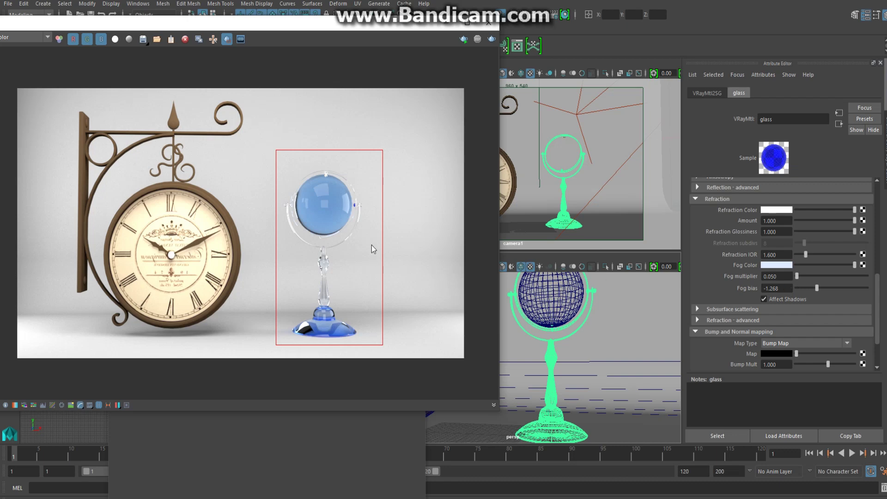
Give the glass fog multiplier 0.500 and fog bias 3.000, then re-render the stand
drag(275, 201, 393, 360)
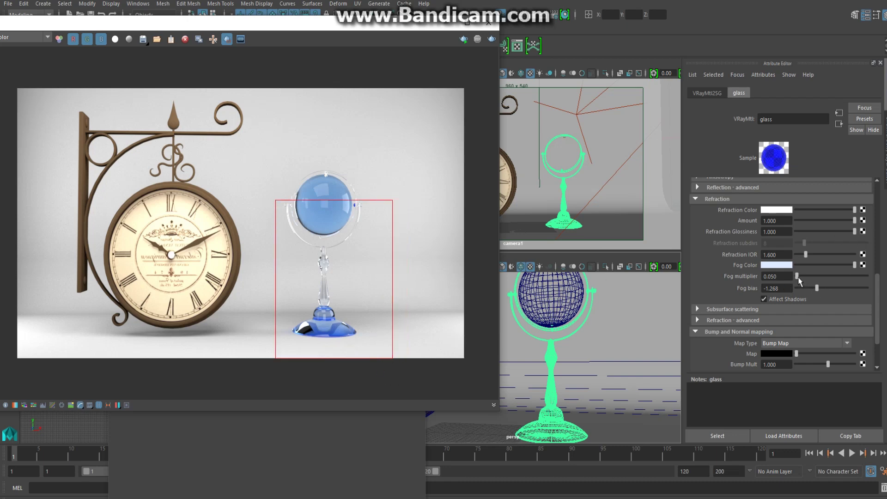
drag(817, 288, 864, 288)
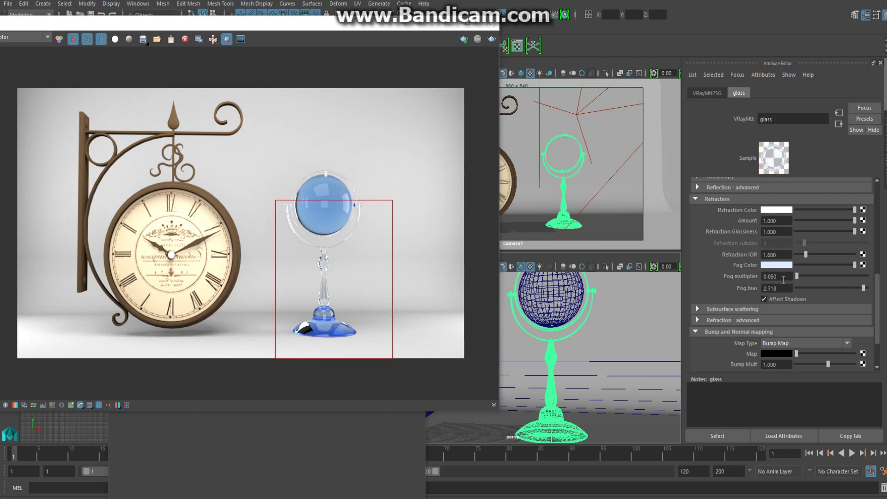
drag(759, 279, 749, 261)
text(0.5)
key(Return)
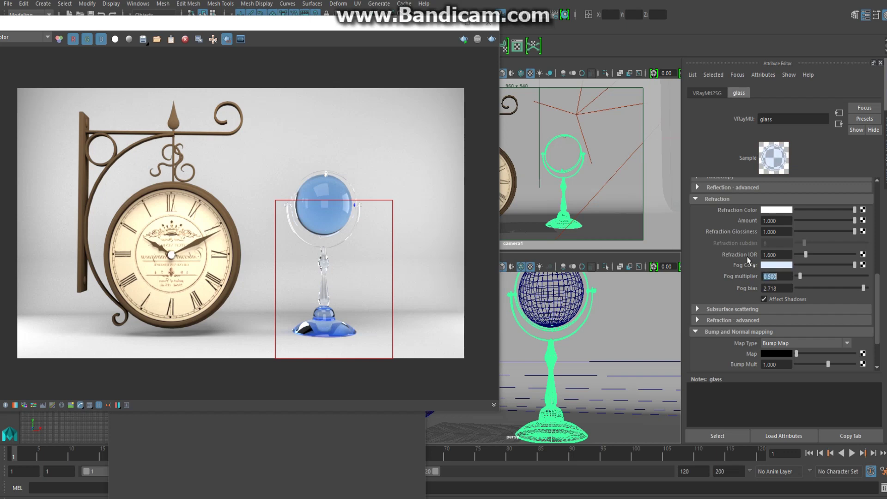
mouse_move(863, 288)
mouse_down()
mouse_move(855, 288)
mouse_move(866, 288)
mouse_up()
click(492, 41)
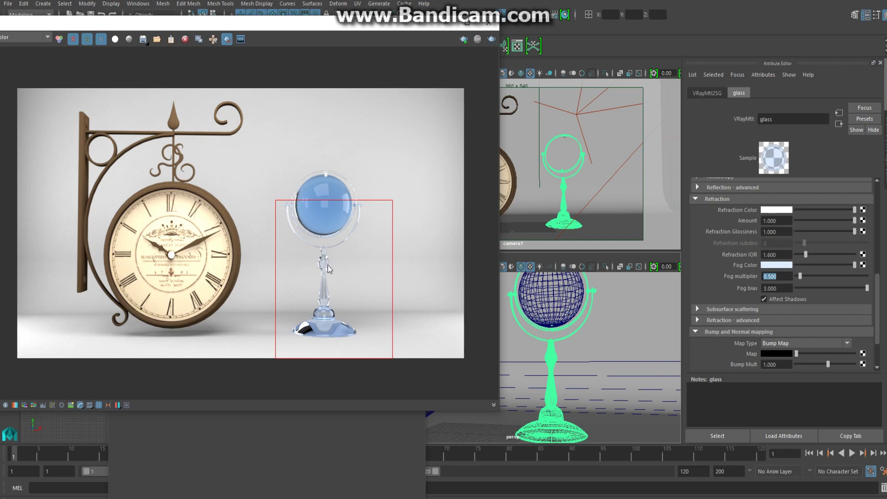
Move the render region onto the clock and reframe the view on clock and globe
click(552, 298)
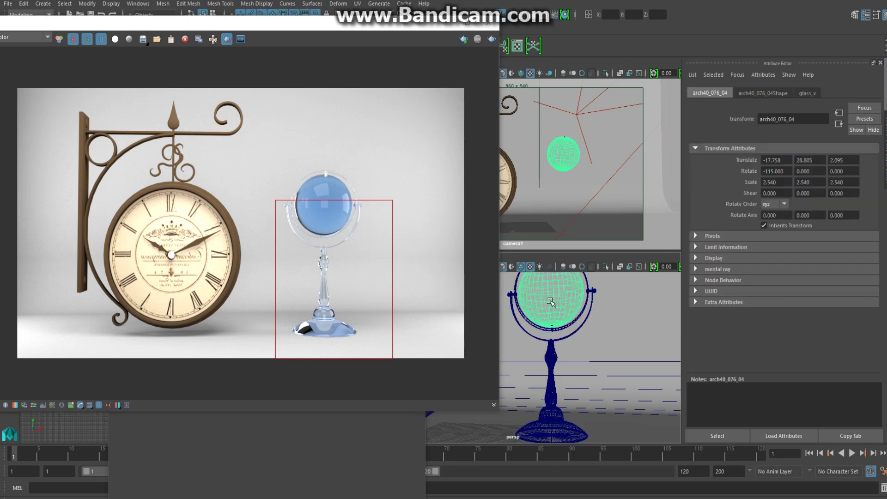
drag(274, 149, 391, 358)
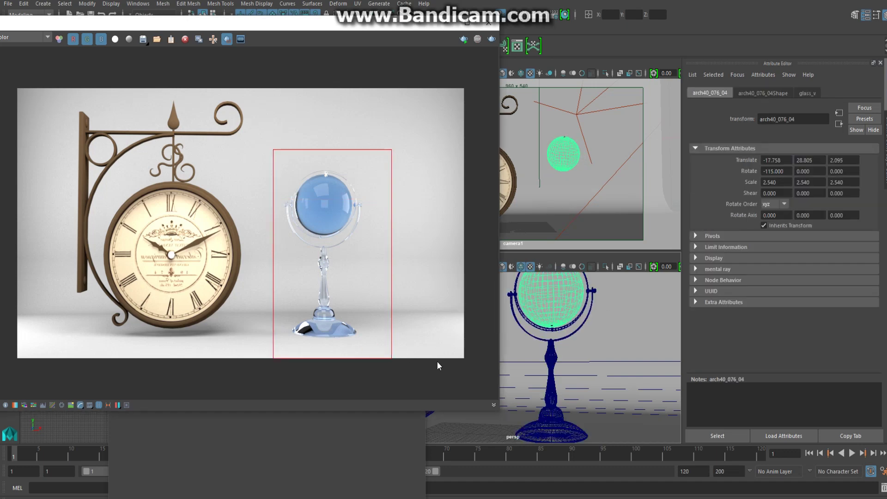
mouse_move(383, 29)
mouse_down()
mouse_move(560, 218)
mouse_move(485, 156)
mouse_move(263, 106)
mouse_up()
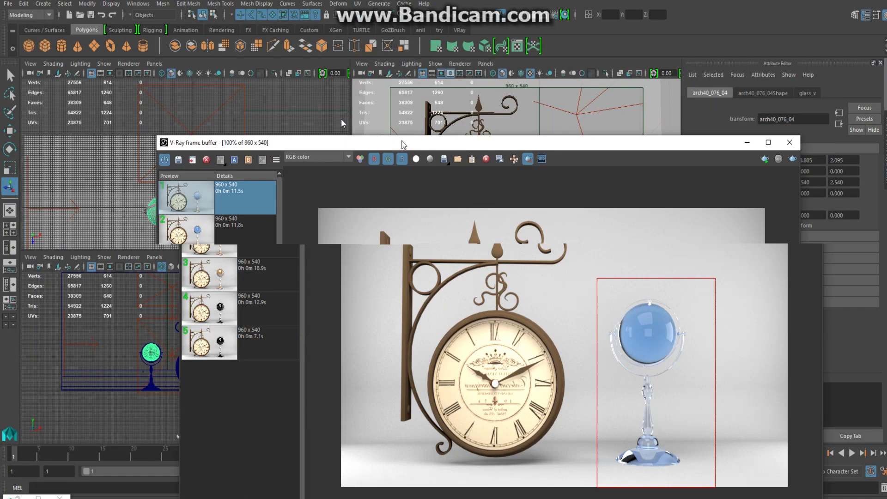
drag(224, 171, 422, 426)
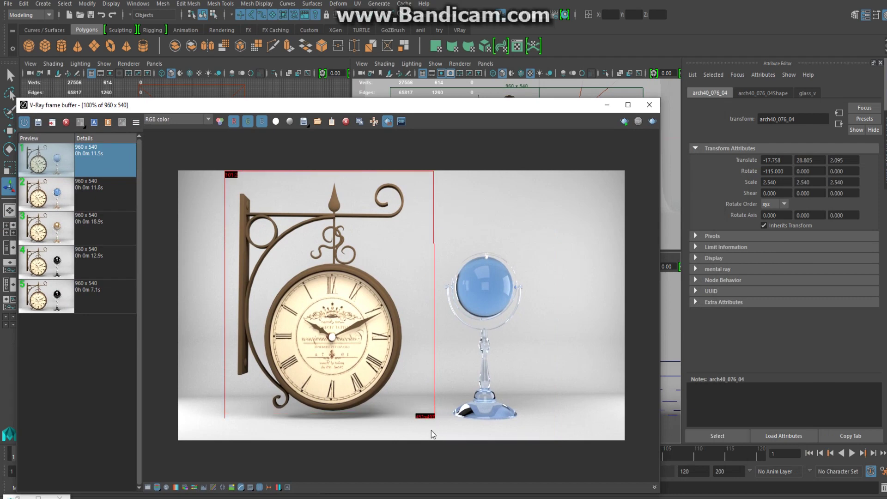
drag(513, 108, 673, 207)
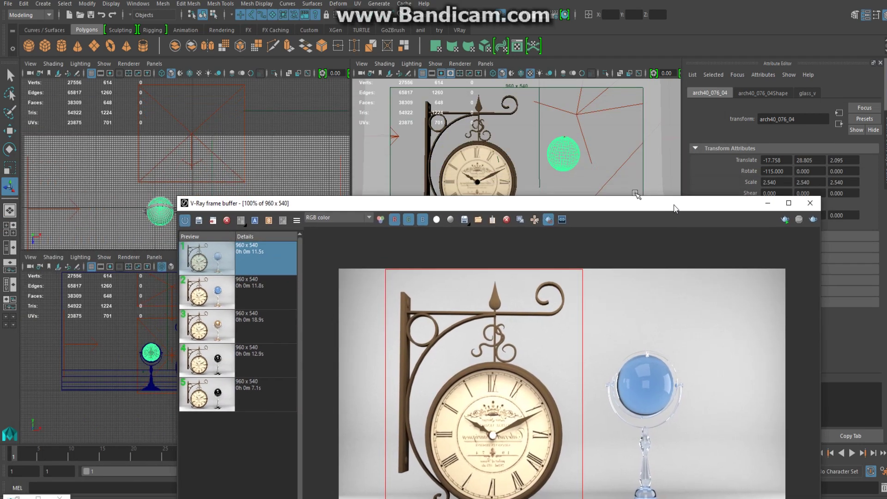
click(498, 115)
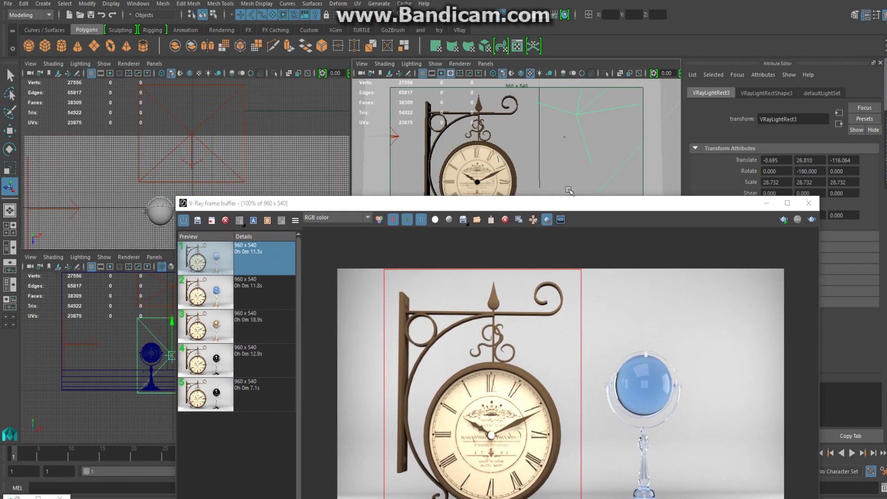
drag(598, 204, 271, 58)
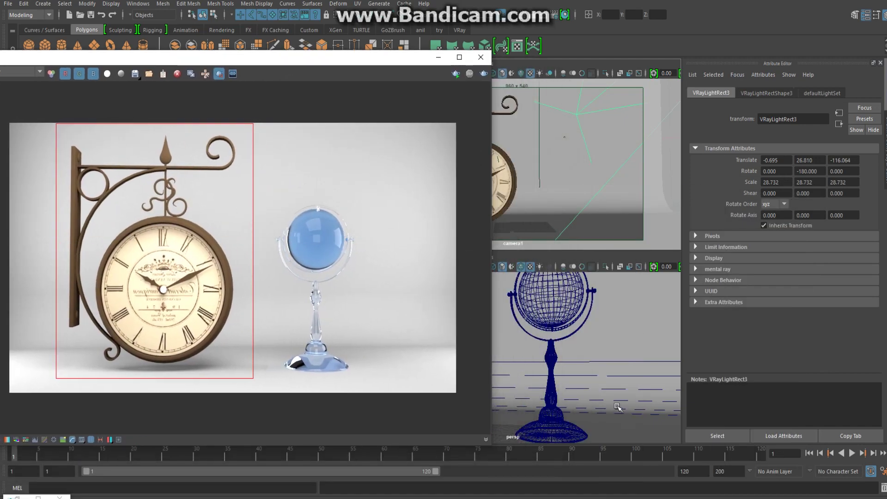
scroll(563, 367, down, 3)
alt+middle_drag(564, 366, 546, 345)
scroll(547, 347, up, 2)
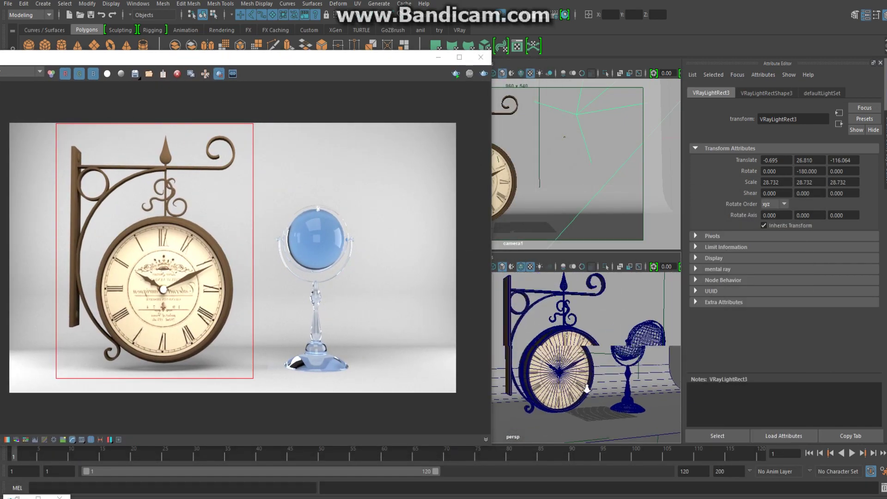
scroll(546, 347, up, 2)
Switch the clock frame's VRayMtl1 reflection BRDF from Blinn to Phong
click(537, 351)
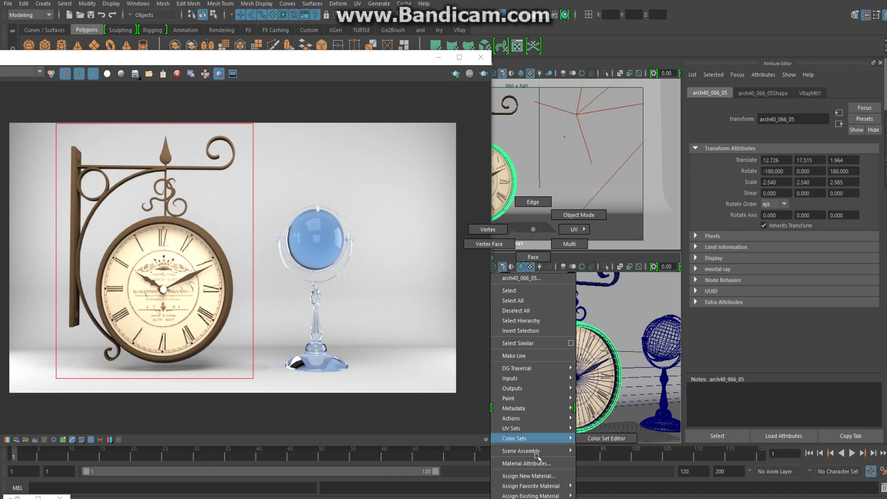
click(527, 463)
scroll(805, 228, down, 5)
scroll(809, 231, up, 4)
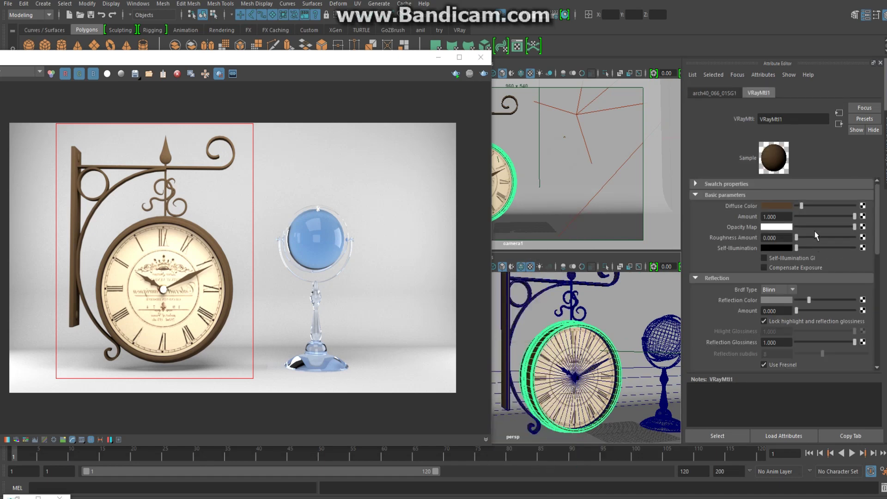
click(782, 286)
click(778, 301)
Set white reflection colour, untick Lock highlight and Fresnel, amount 0.463, glossiness 0.593
drag(821, 302, 854, 303)
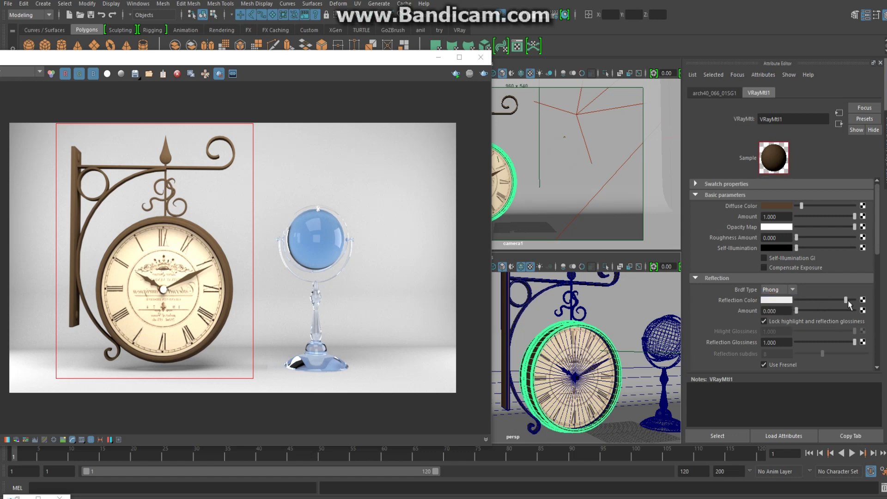
click(763, 322)
scroll(823, 328, down, 2)
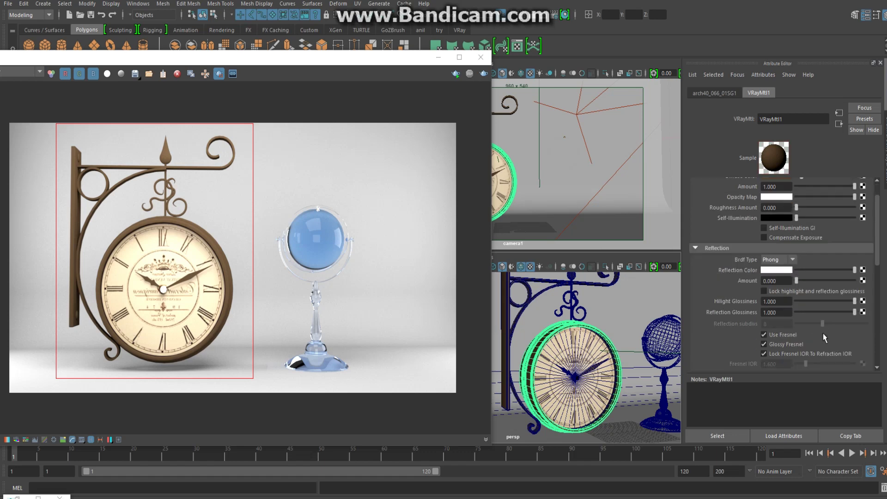
click(796, 334)
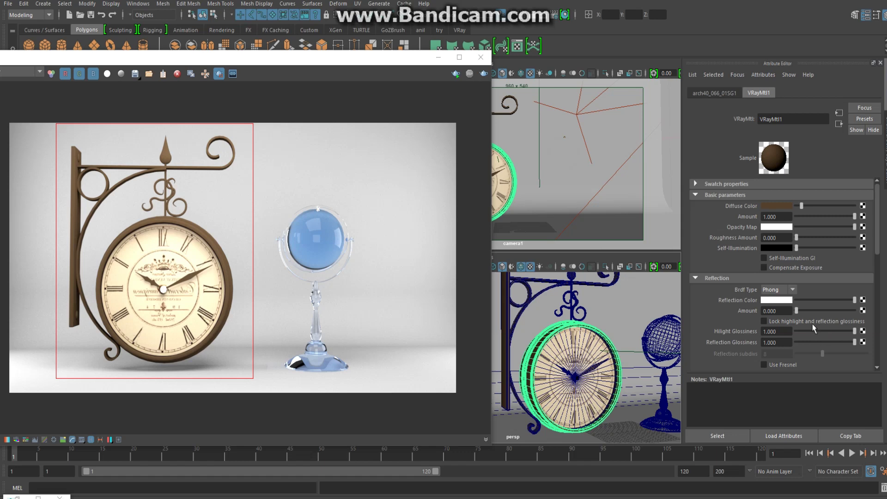
drag(801, 315, 841, 312)
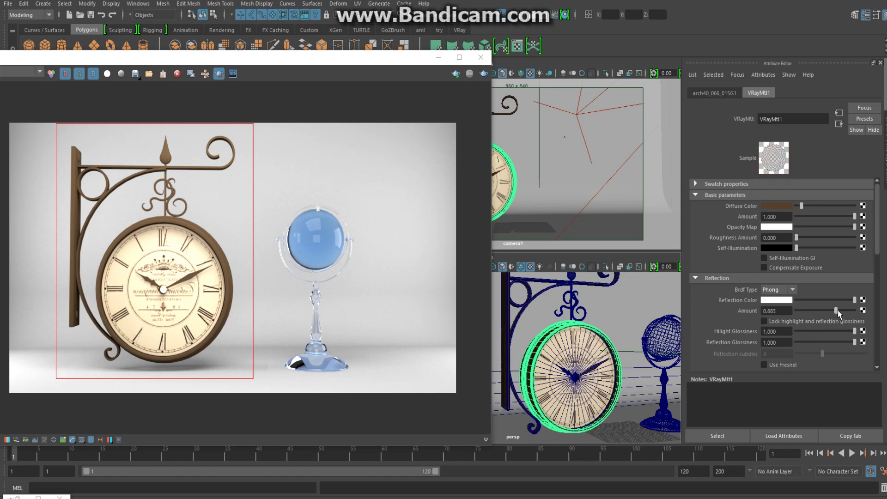
mouse_move(854, 331)
mouse_down()
mouse_move(840, 331)
mouse_move(824, 313)
mouse_move(831, 346)
mouse_up()
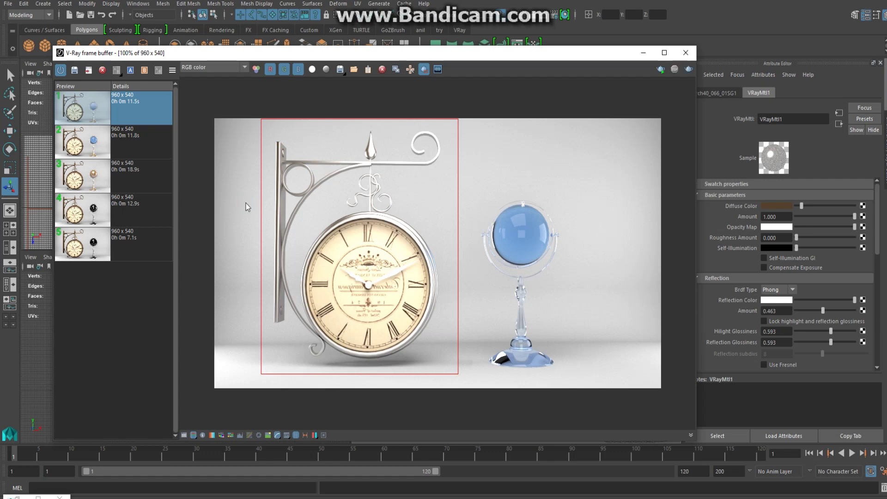
Save the scene as the Maya ASCII file 'vray class 2.ma'
click(8, 4)
click(36, 54)
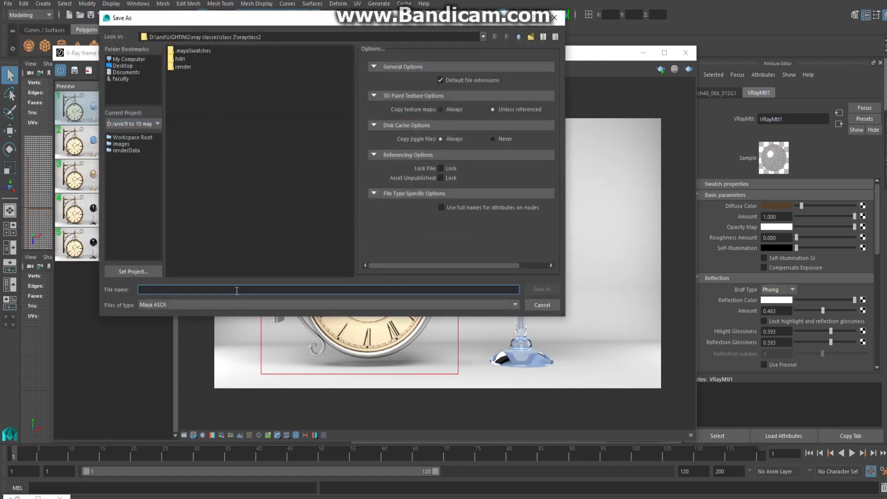
text(vray class 2)
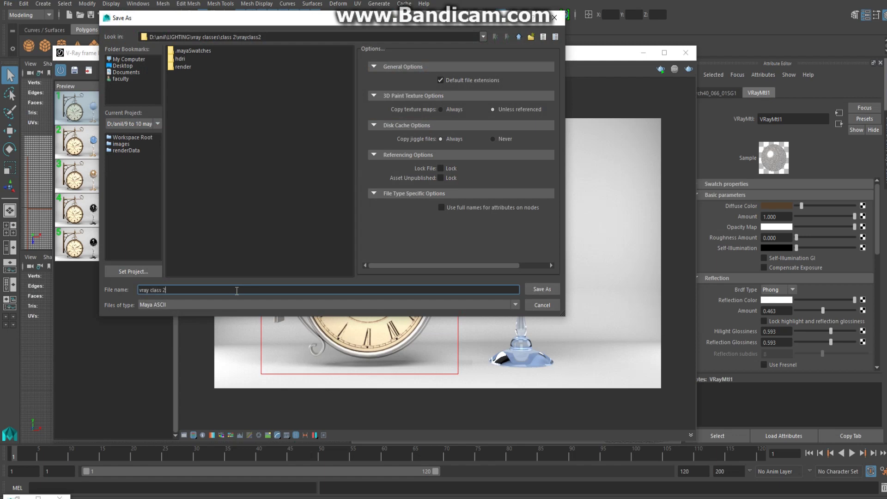
key(Return)
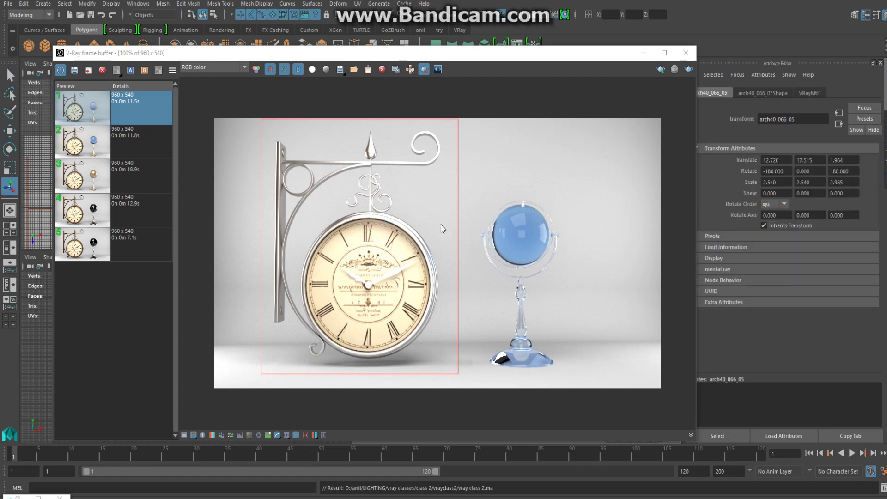
Tint VRayMtl1's reflection colour with a brown swatch for a gold look
drag(603, 56, 456, 77)
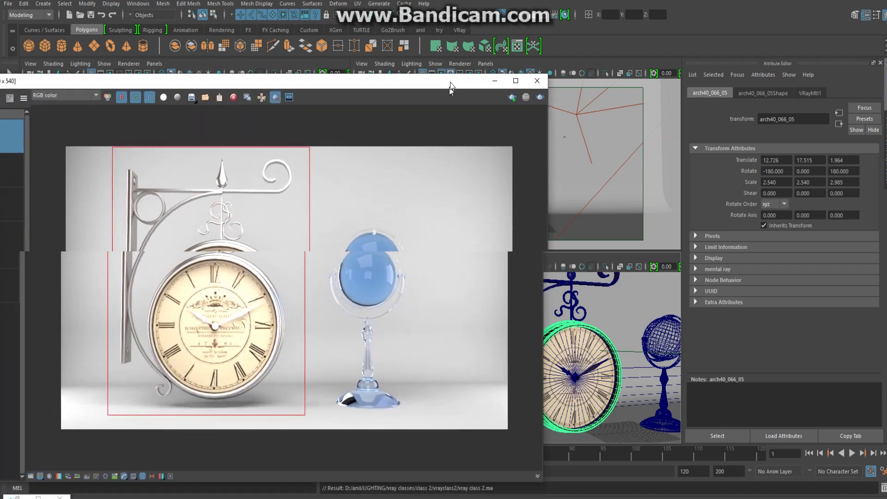
right_drag(592, 315, 598, 461)
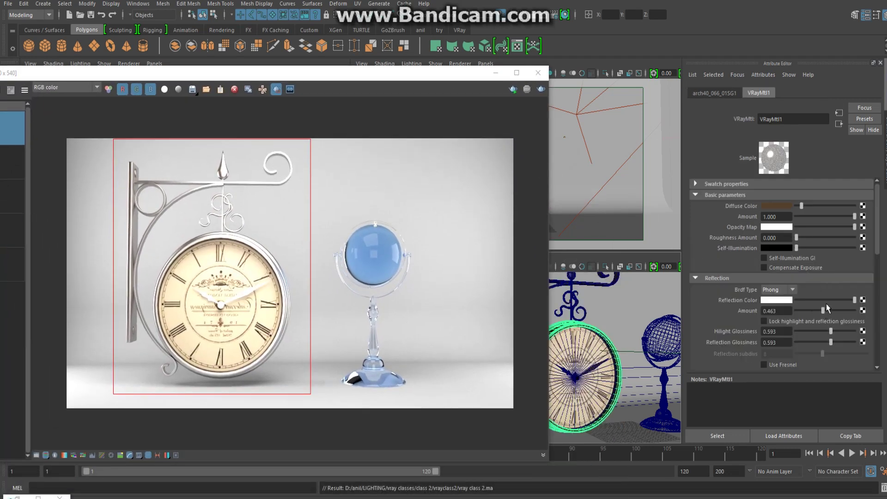
click(787, 300)
click(733, 294)
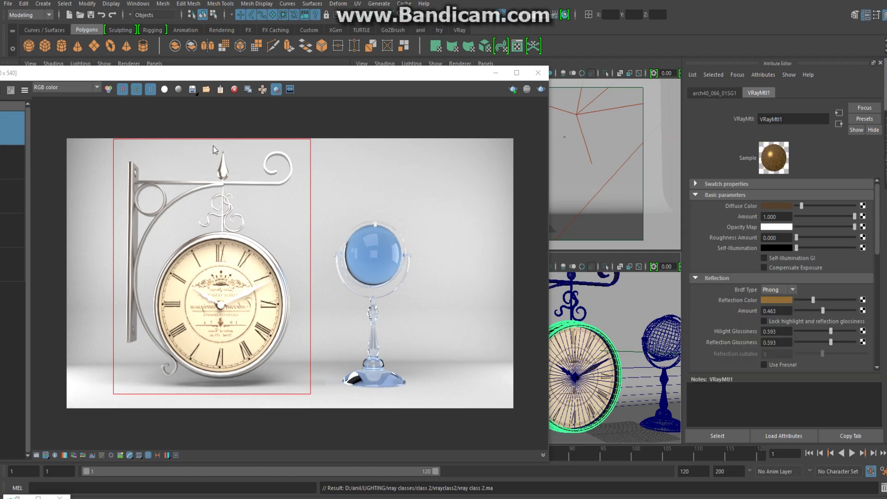
Draw a render region around the clock and render it
drag(310, 143, 216, 179)
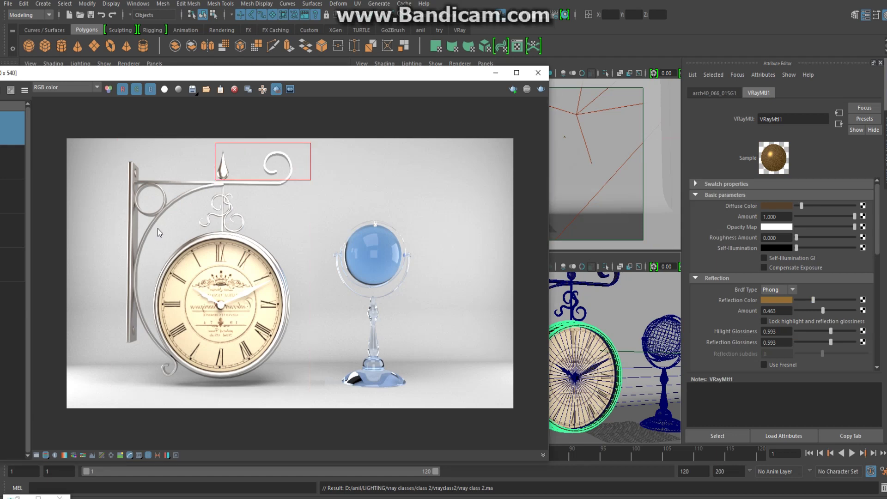
drag(158, 228, 307, 398)
drag(318, 195, 149, 396)
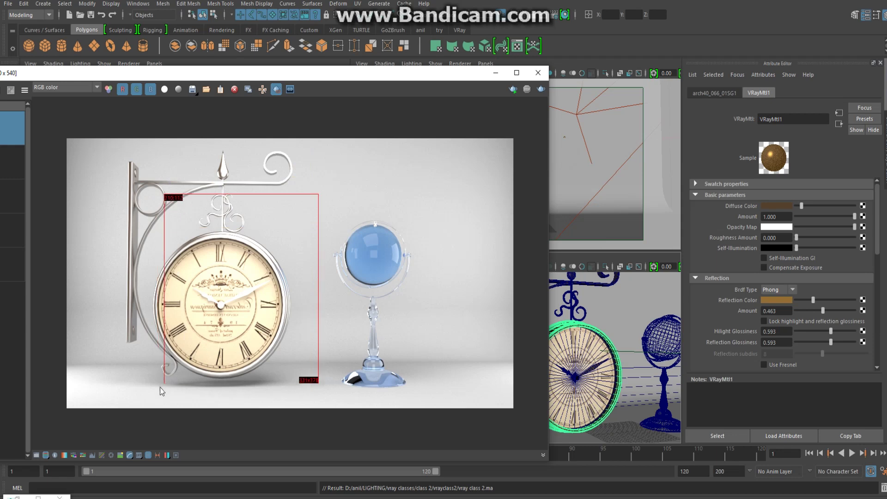
click(513, 90)
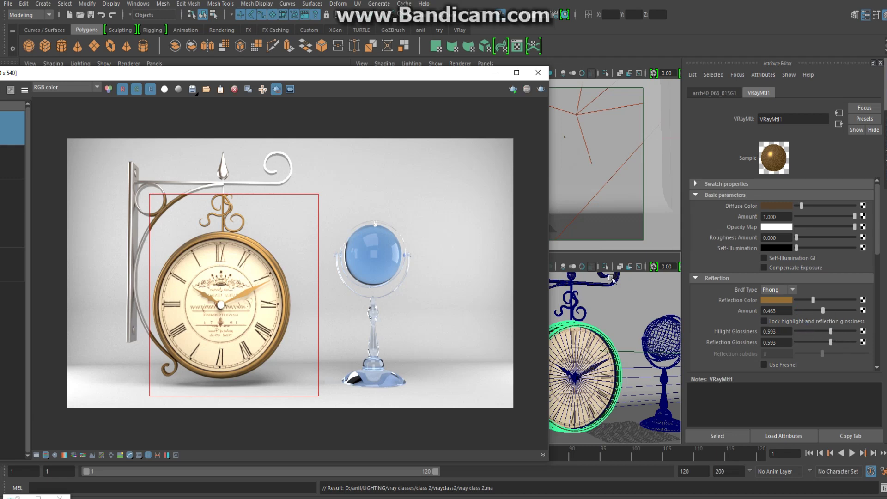
Widen the render region, set highlight glossiness 0.496, and enable refraction Affect Shadows
drag(105, 138, 316, 396)
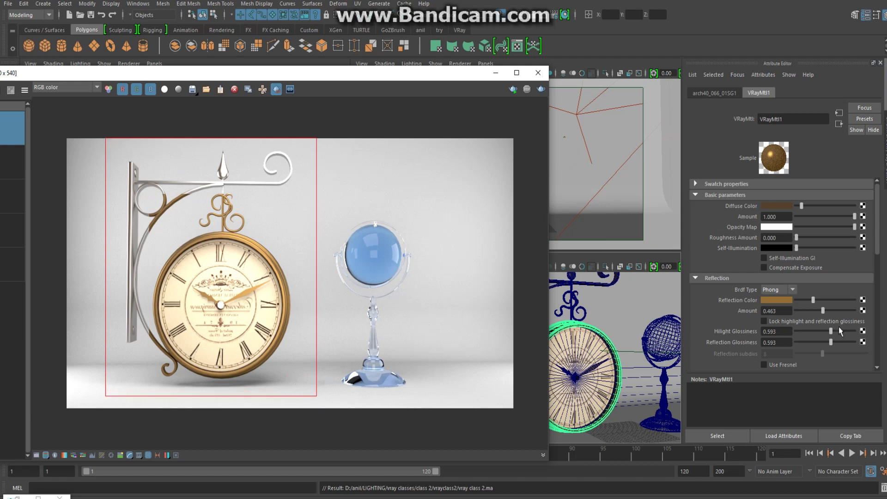
mouse_move(831, 332)
mouse_down()
mouse_move(816, 344)
mouse_move(825, 347)
mouse_up()
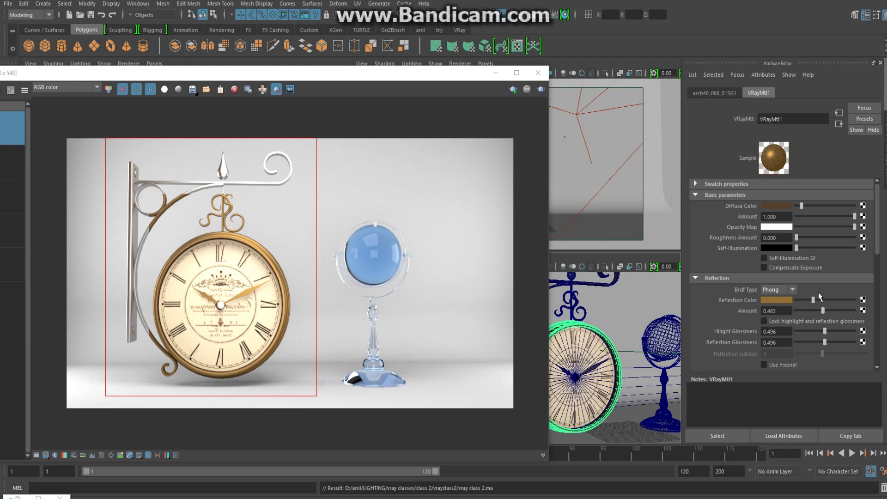
scroll(790, 365, down, 2)
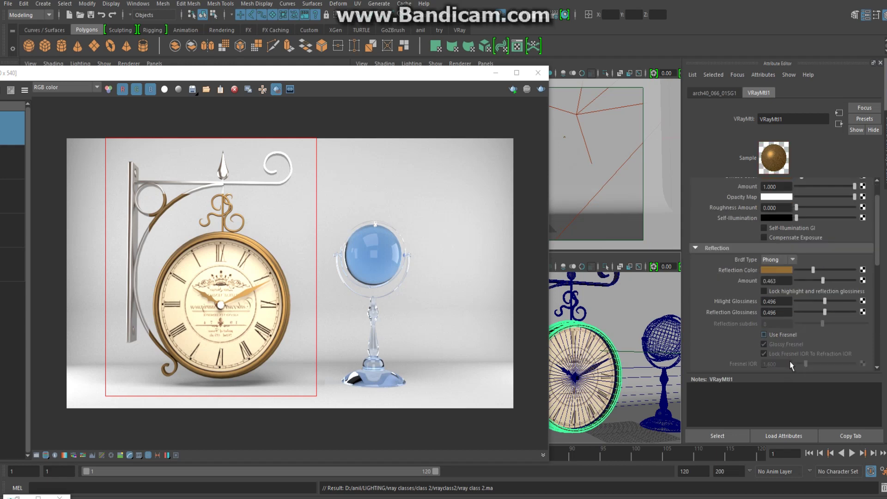
scroll(797, 351, down, 2)
scroll(806, 347, down, 3)
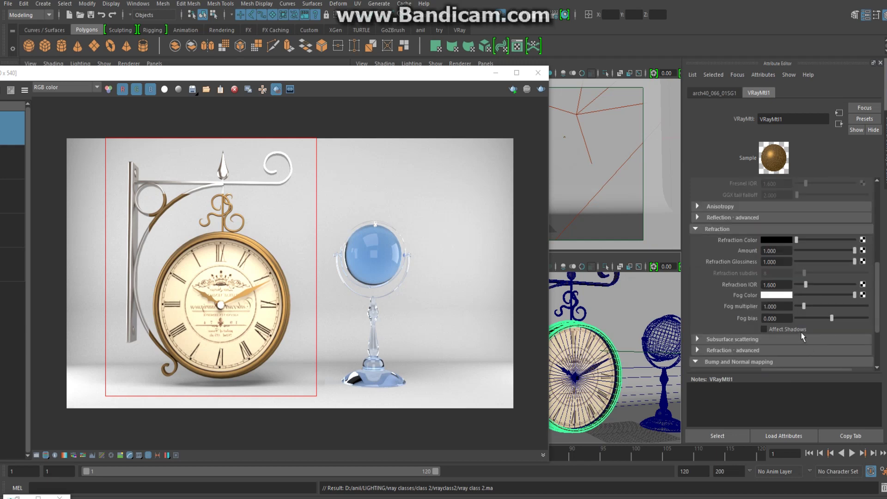
click(798, 330)
Tune VRayMtl1's brown diffuse colour brightness and re-render the clock in gold
scroll(839, 298, up, 3)
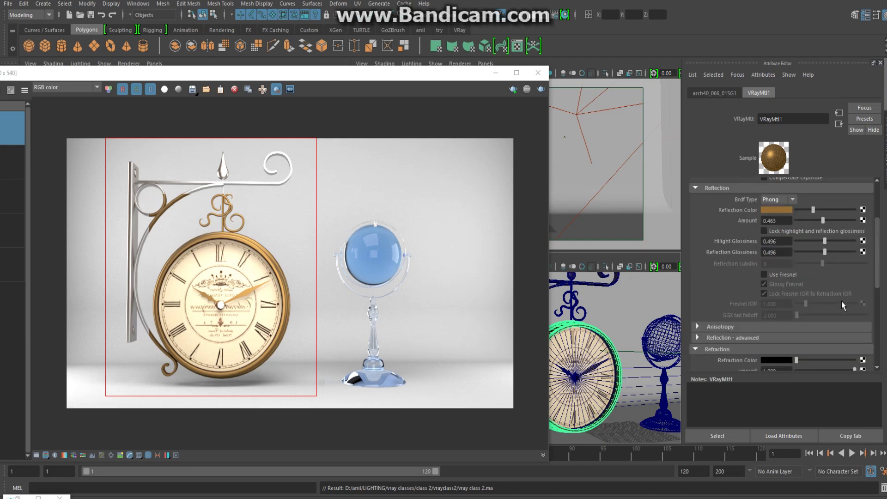
scroll(835, 273, up, 3)
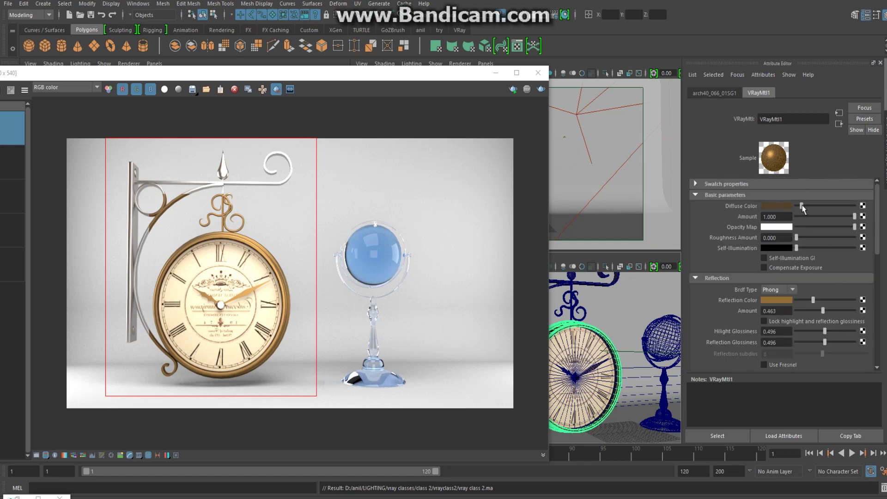
drag(803, 209, 810, 213)
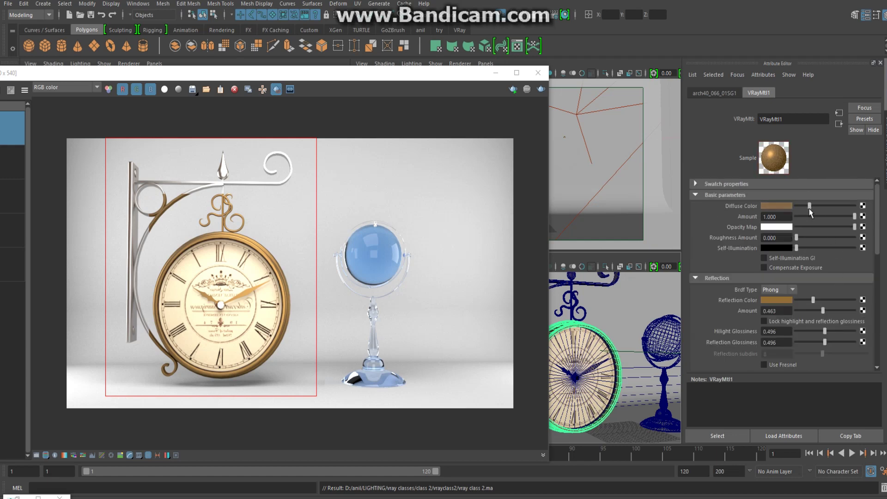
click(541, 89)
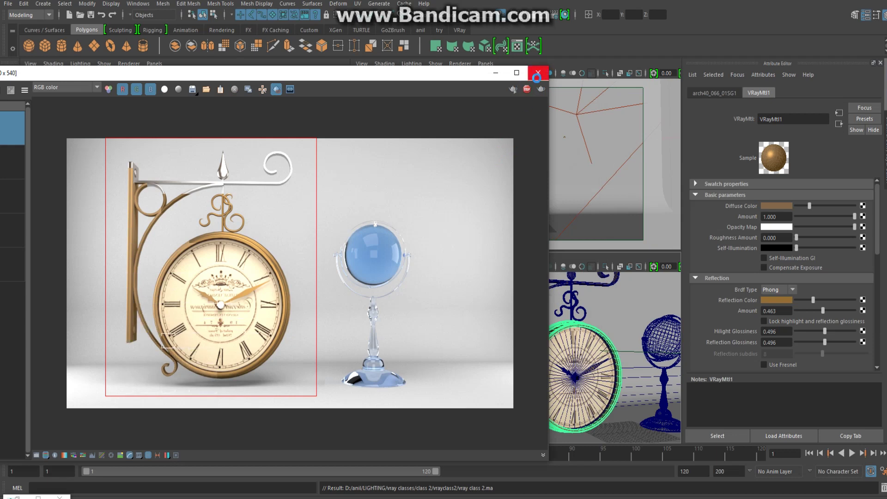
click(525, 89)
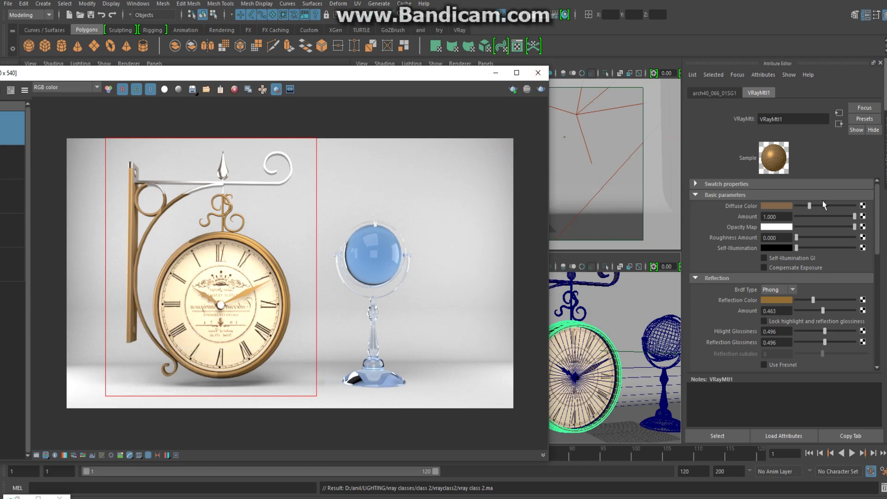
drag(809, 209, 804, 207)
click(541, 89)
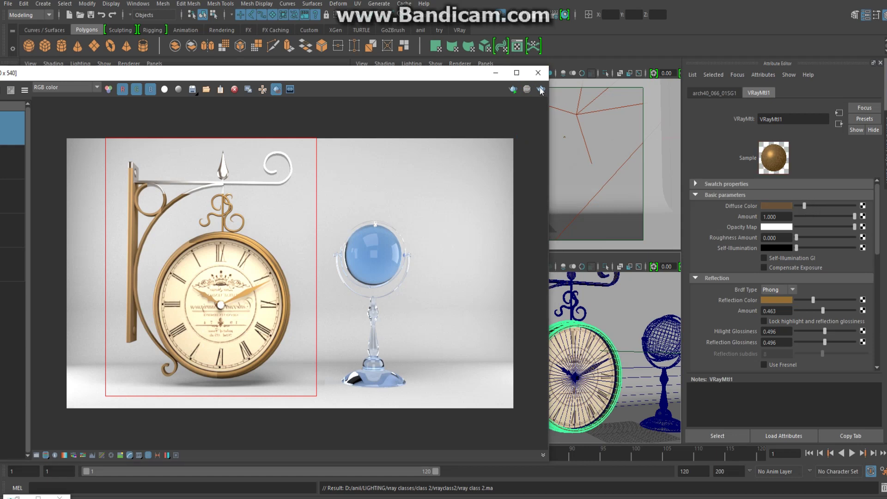